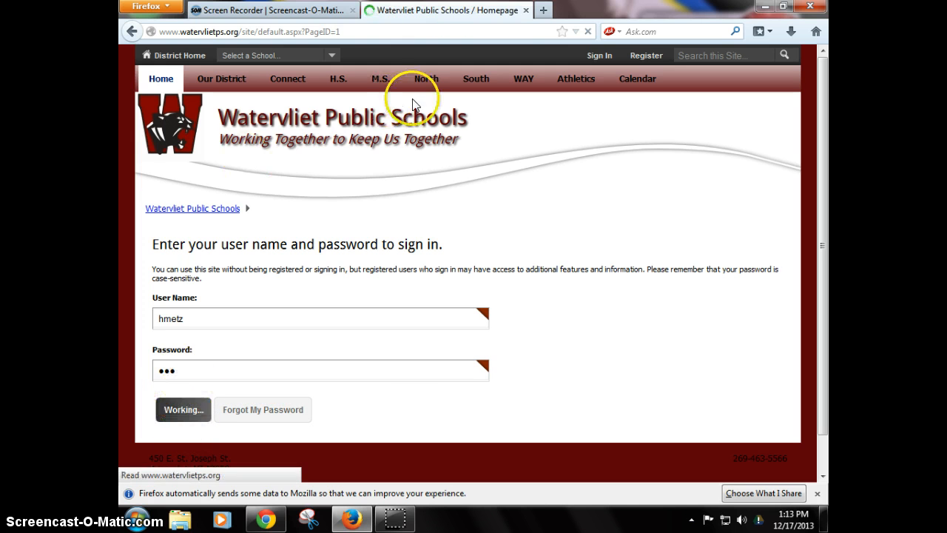
Open the Site Manager by way of the account settings page.
left_click(590, 57)
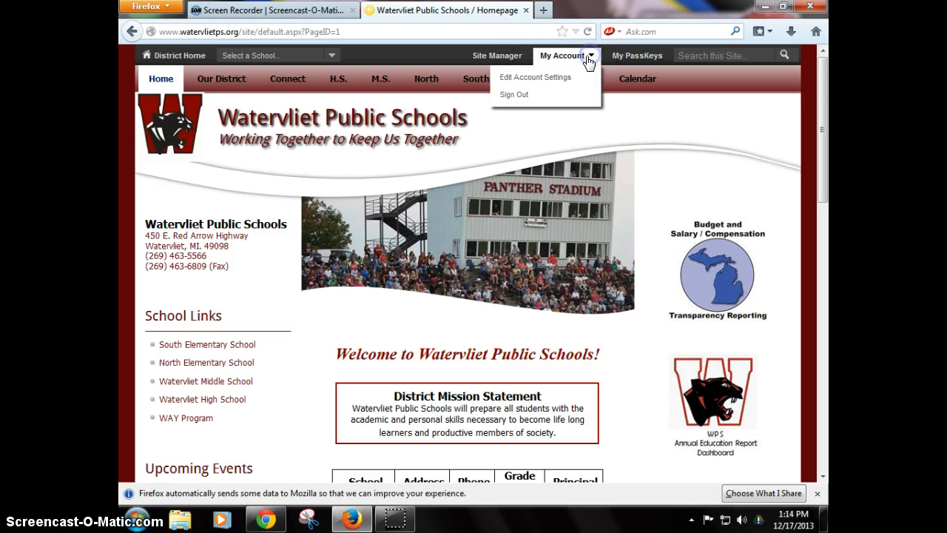
left_click(543, 83)
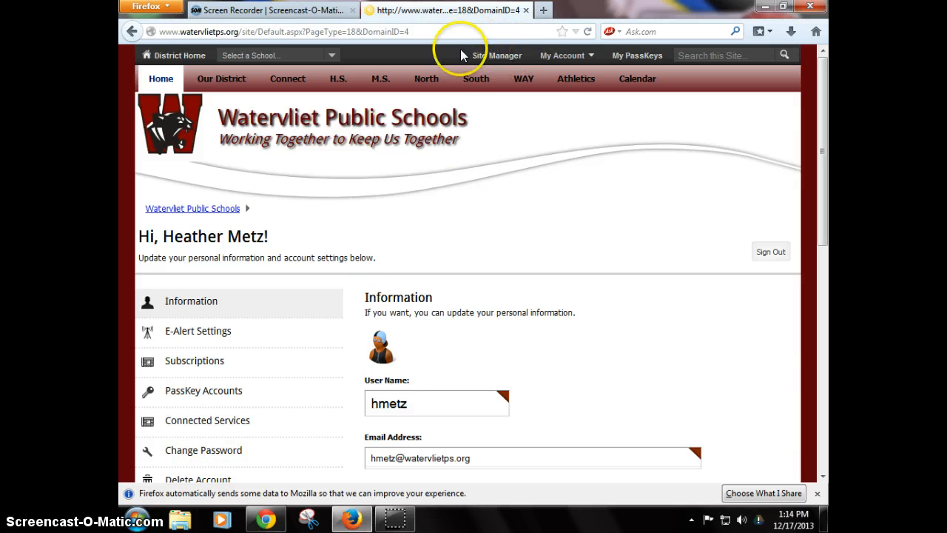
left_click(494, 56)
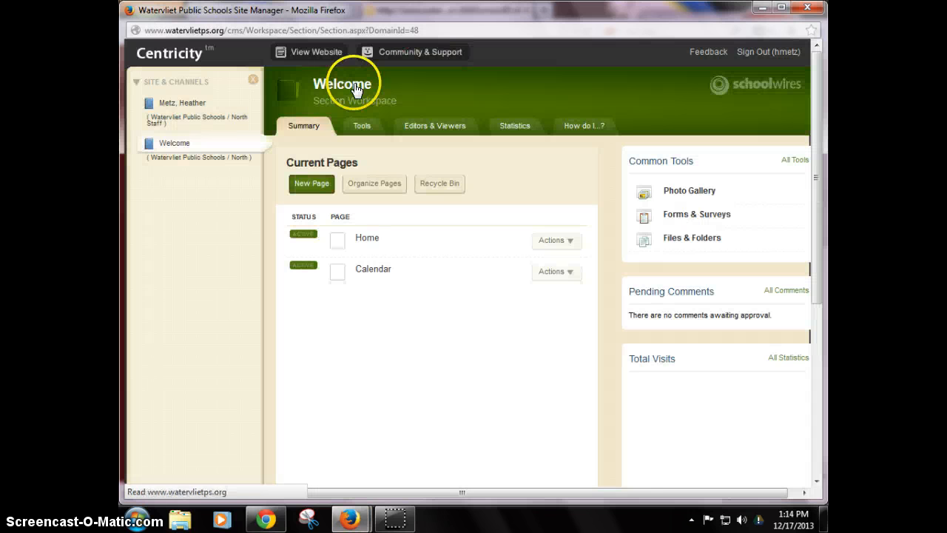
Open the Calendar page in the Welcome section's workspace.
left_click(147, 104)
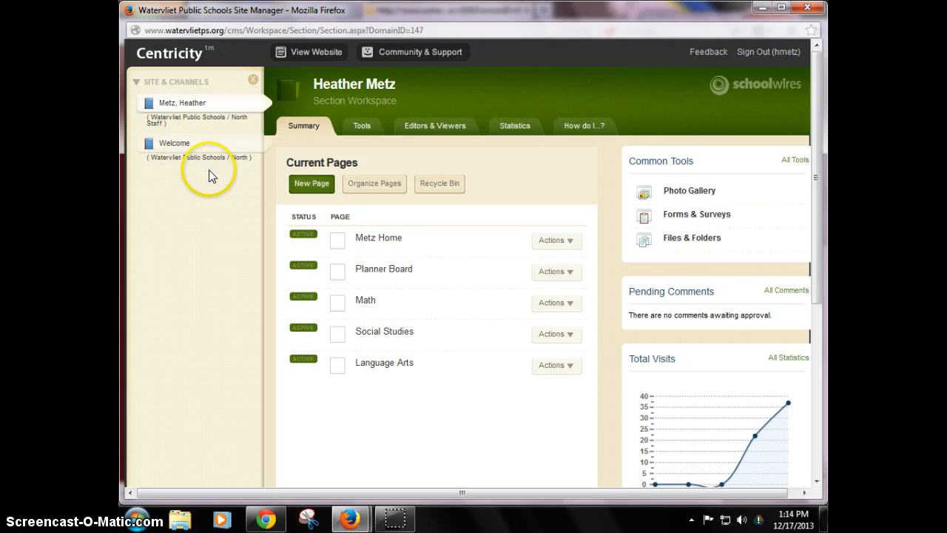
left_click(176, 144)
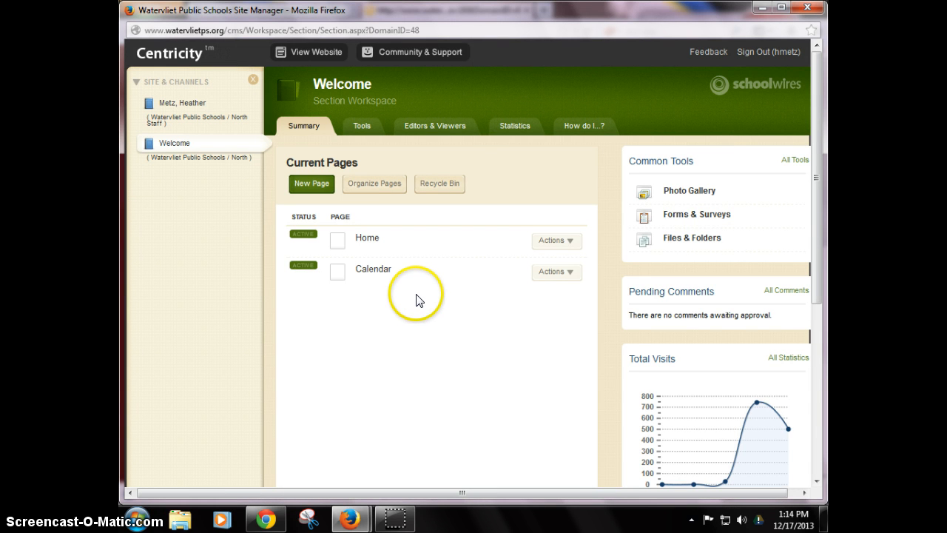
left_click(373, 271)
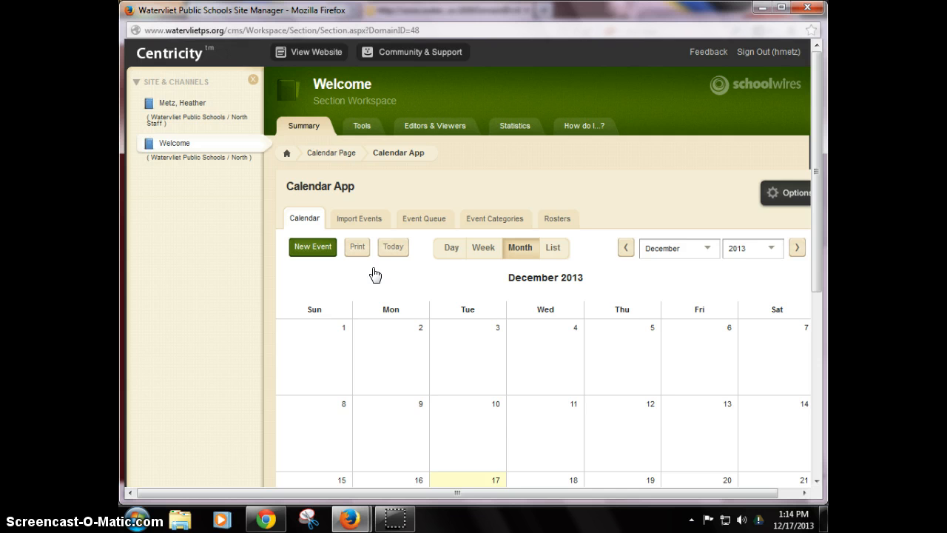
Examine the December 2013 calendar by previewing several event entries.
scroll(373, 274, "down", 5)
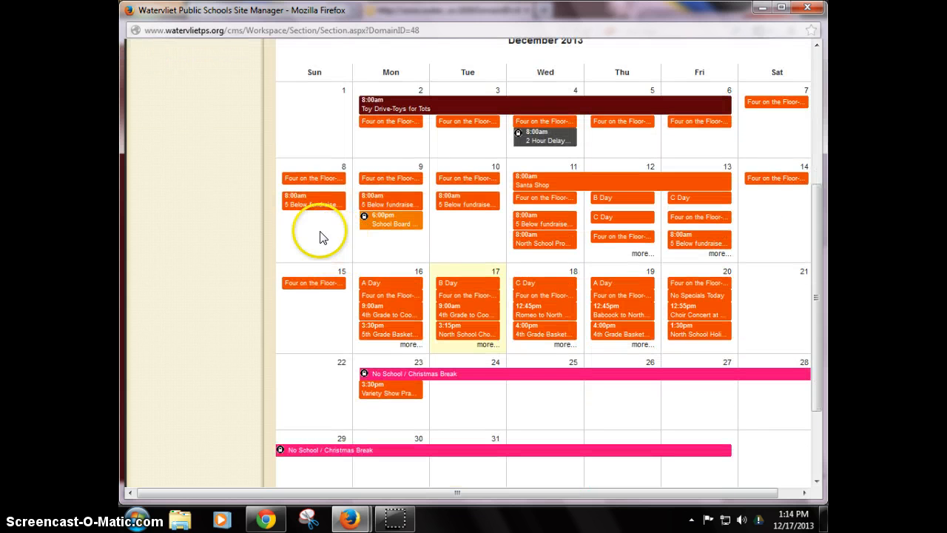
left_click(769, 101)
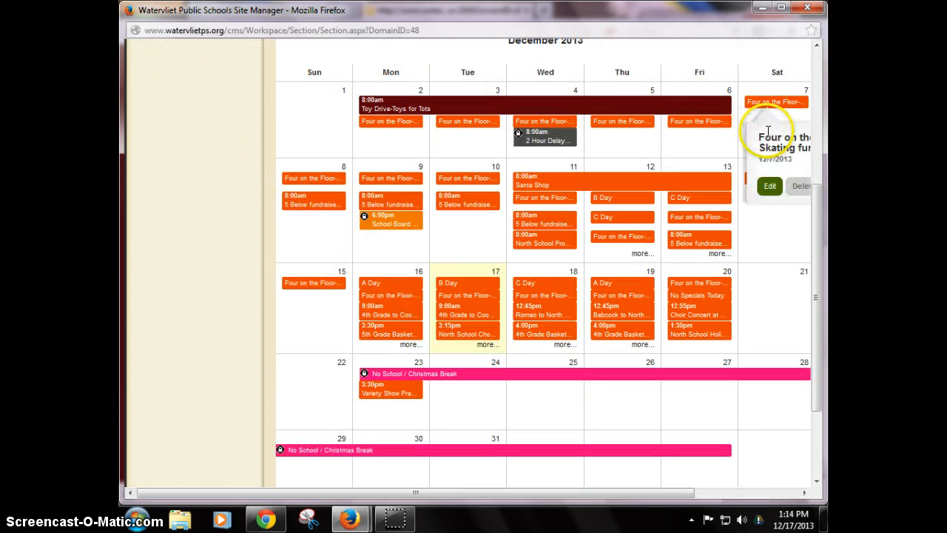
left_click(762, 259)
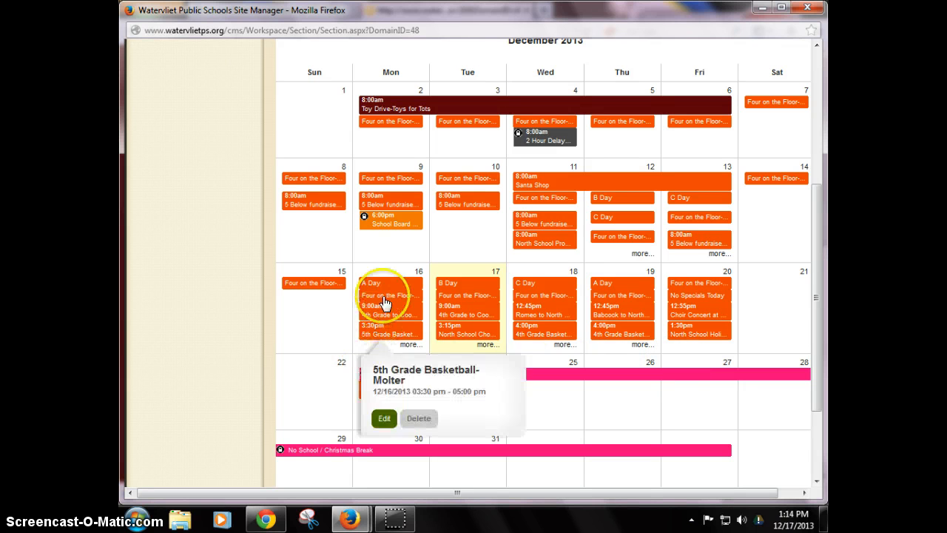
mouse_move(455, 290)
mouse_move(364, 287)
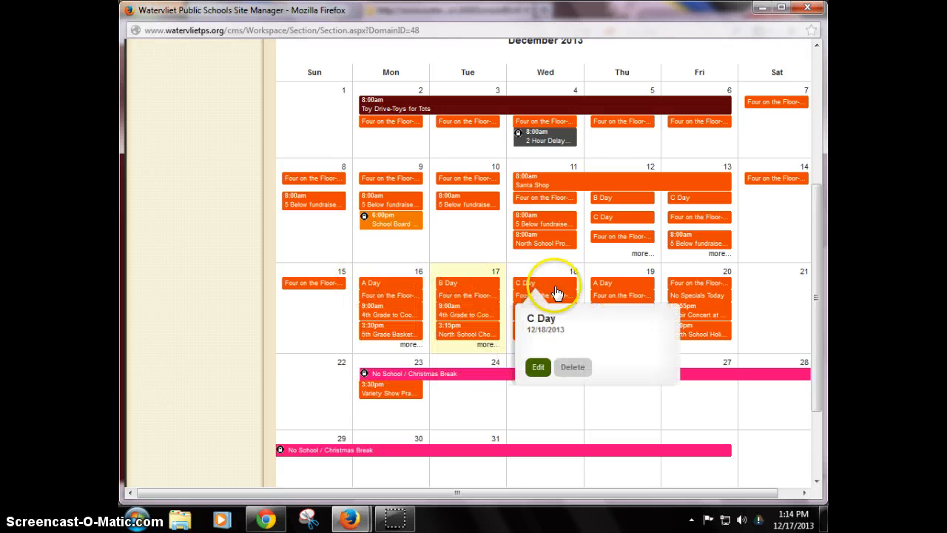
mouse_move(703, 289)
mouse_move(380, 336)
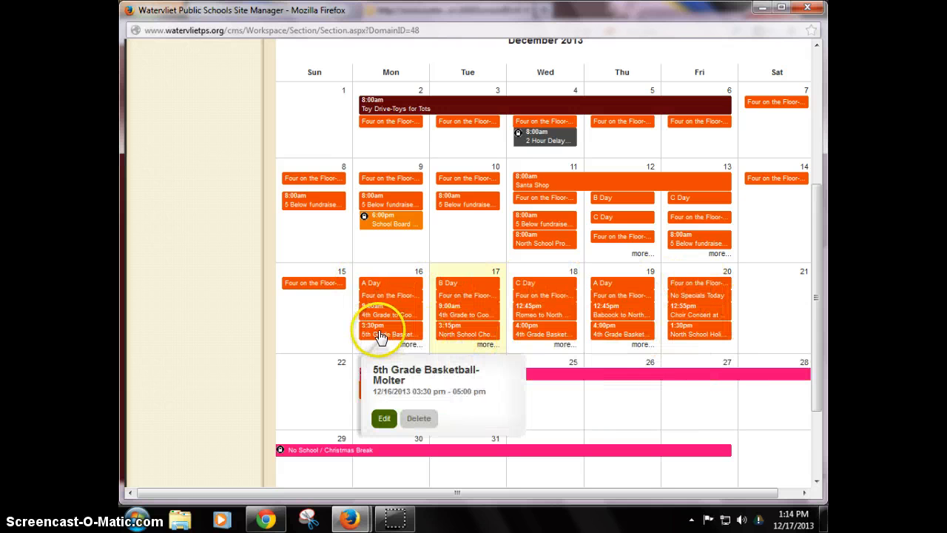
mouse_move(534, 335)
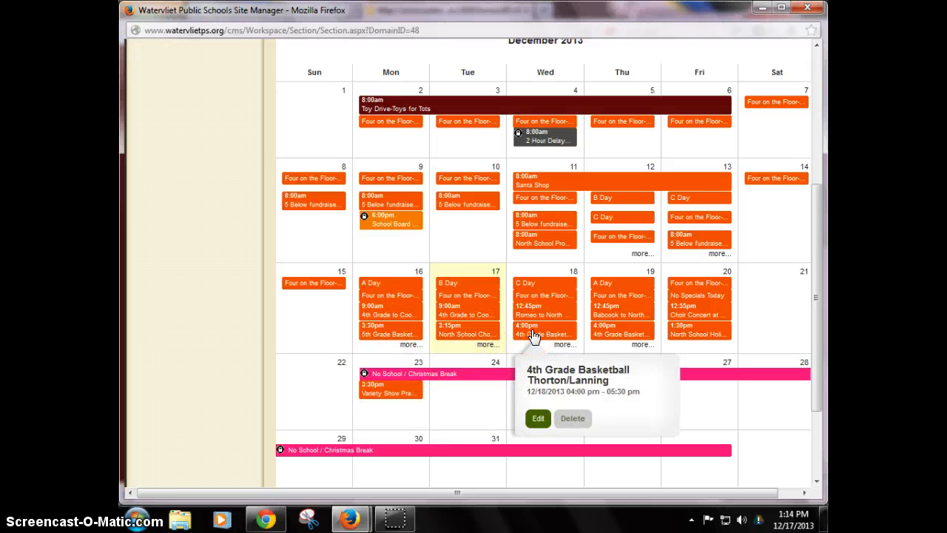
scroll(534, 335, "up", 5)
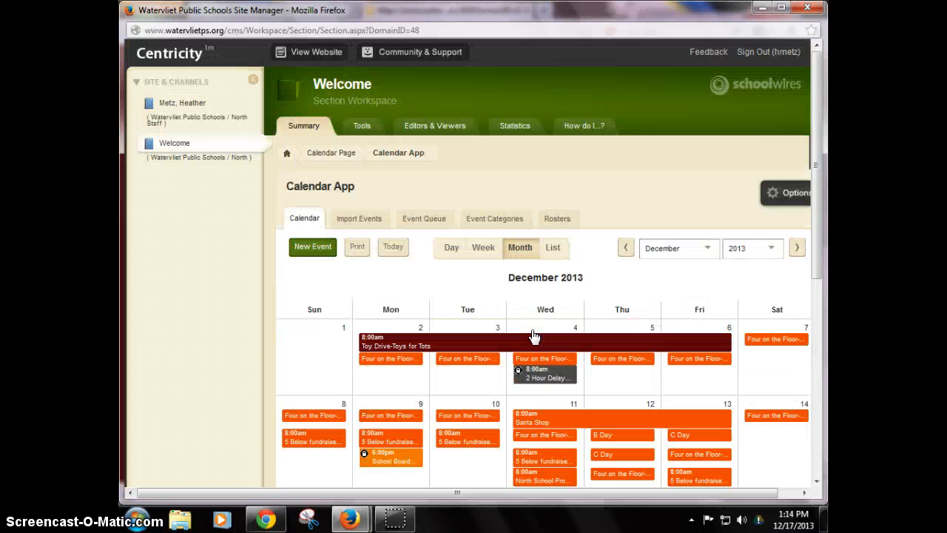
Review the list of event categories assigned to this calendar.
left_click(488, 220)
scroll(418, 299, "down", 7)
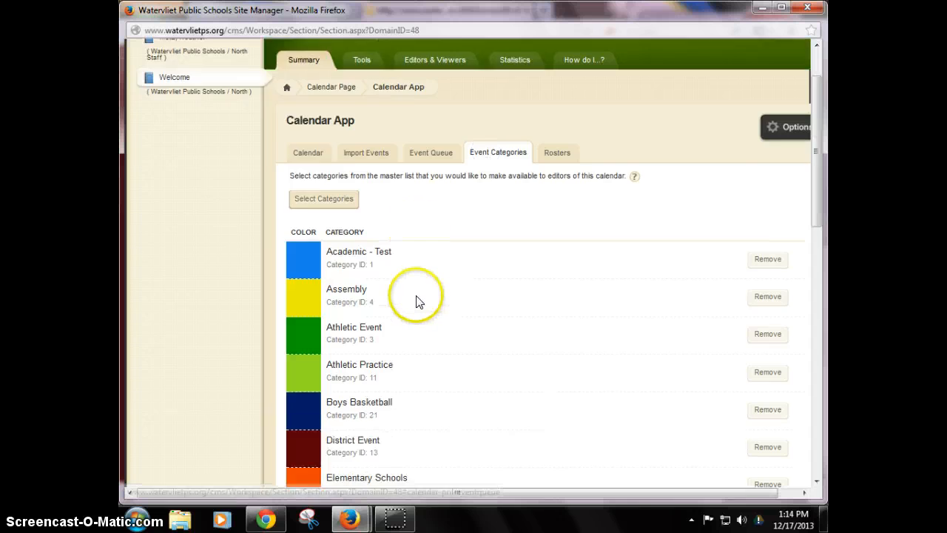
scroll(416, 300, "down", 2)
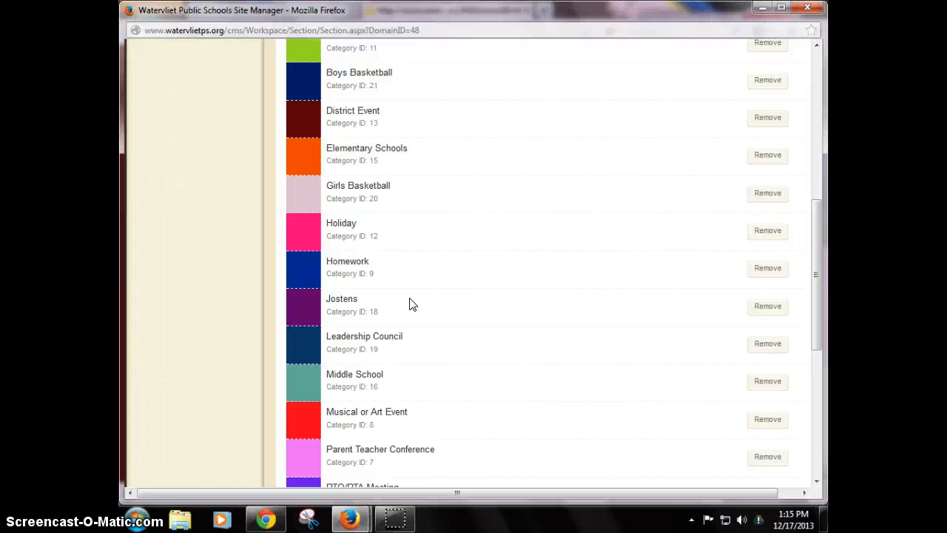
scroll(412, 304, "up", 10)
scroll(412, 304, "down", 10)
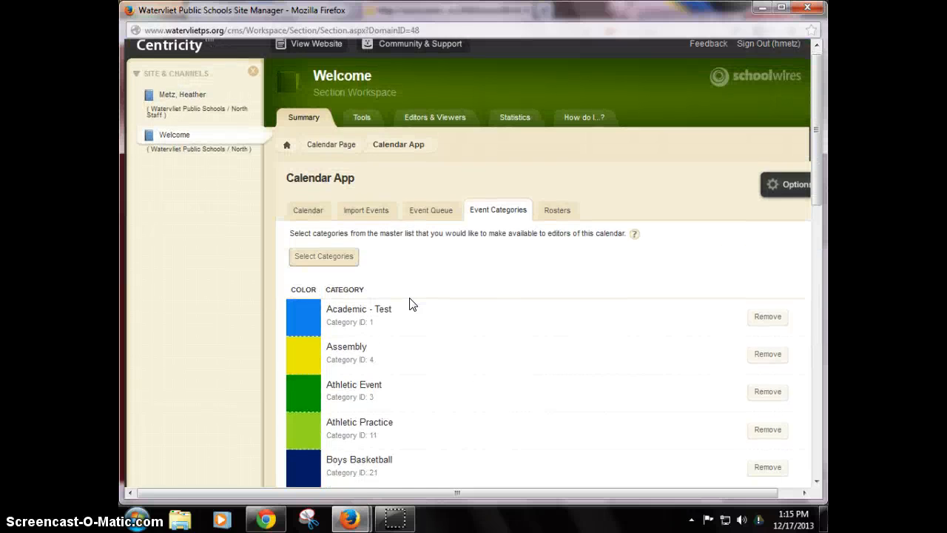
scroll(412, 297, "up", 8)
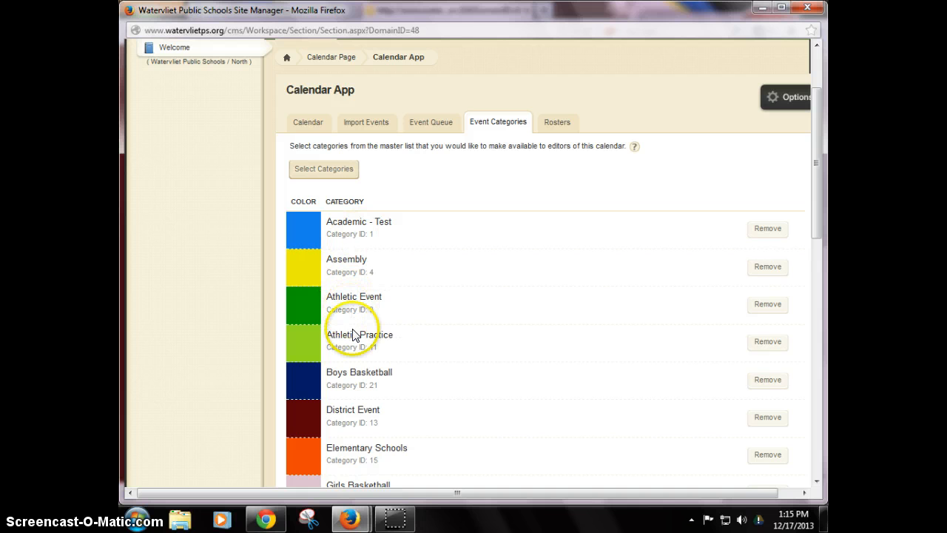
Return to the calendar view and advance it to January 2014.
left_click(307, 123)
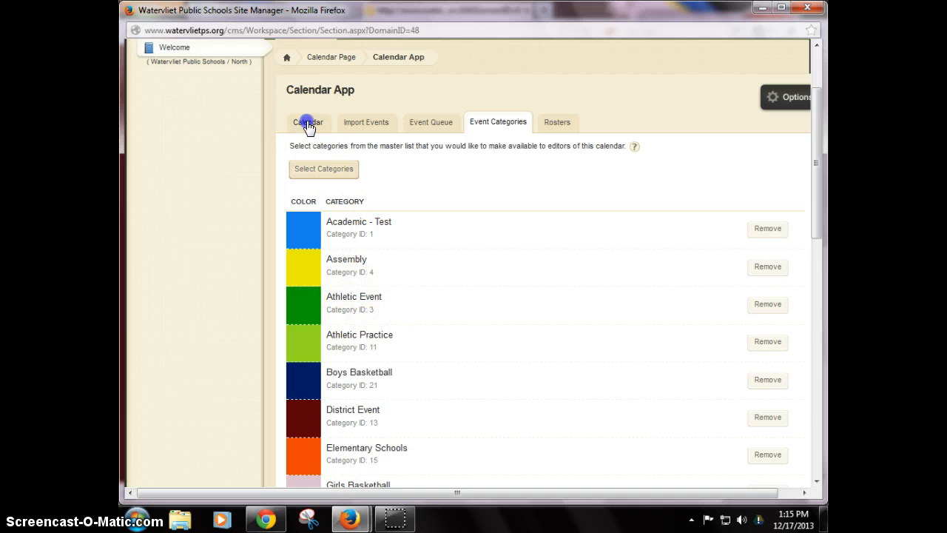
scroll(444, 277, "down", 3)
scroll(439, 268, "up", 3)
left_click(492, 247)
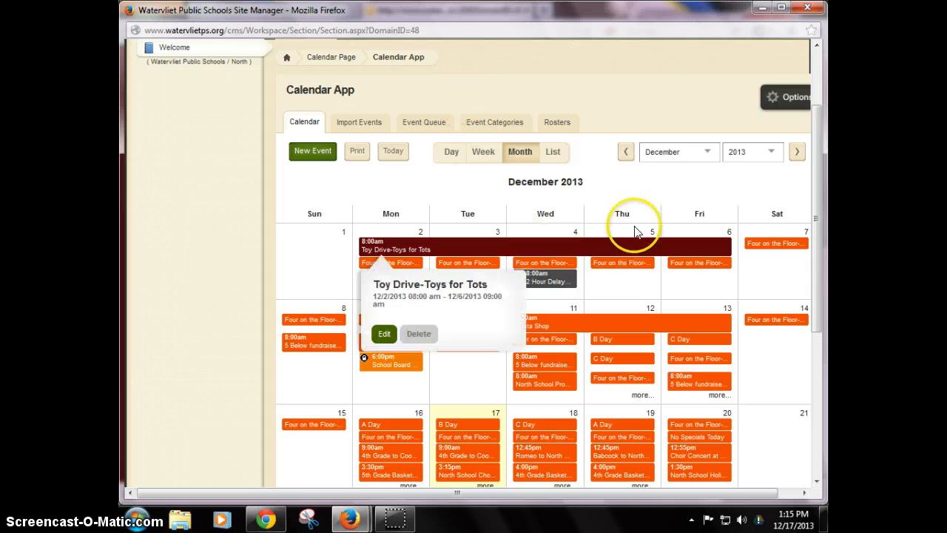
left_click(796, 152)
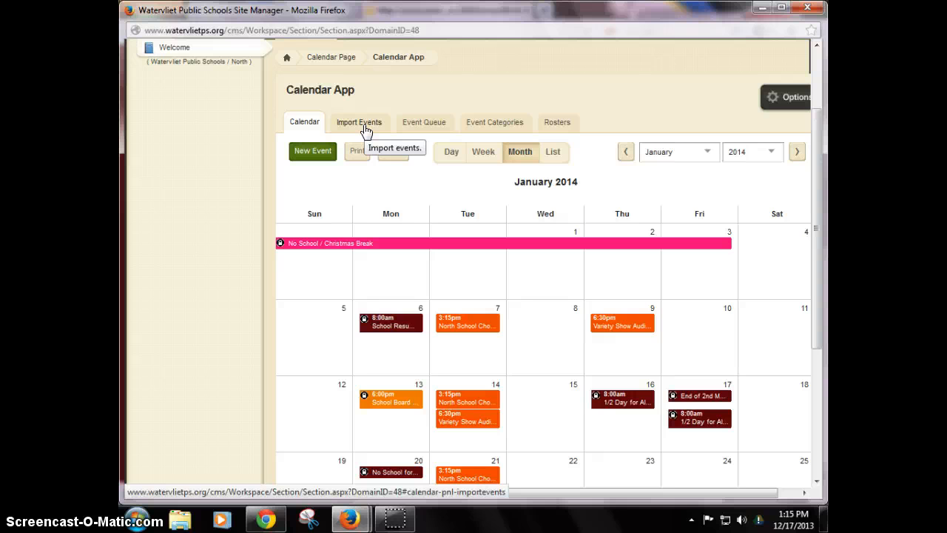
Remove the Boys Basketball category from the calendar's event categories.
left_click(408, 123)
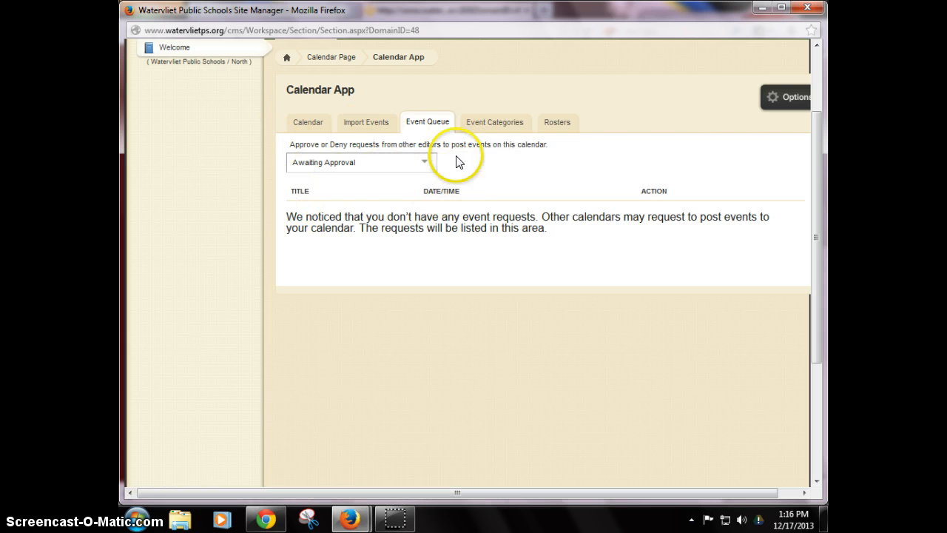
left_click(476, 124)
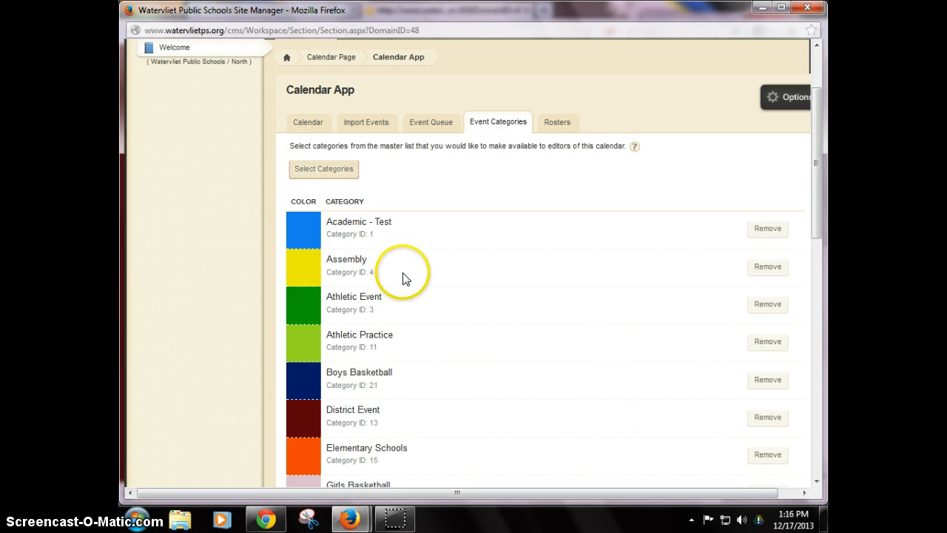
scroll(402, 275, "down", 2)
scroll(389, 256, "down", 4)
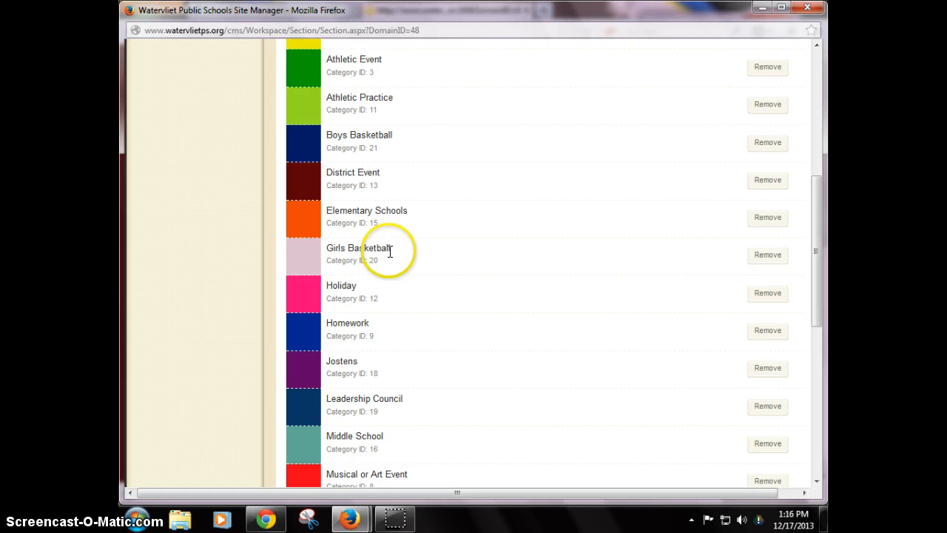
left_click(770, 147)
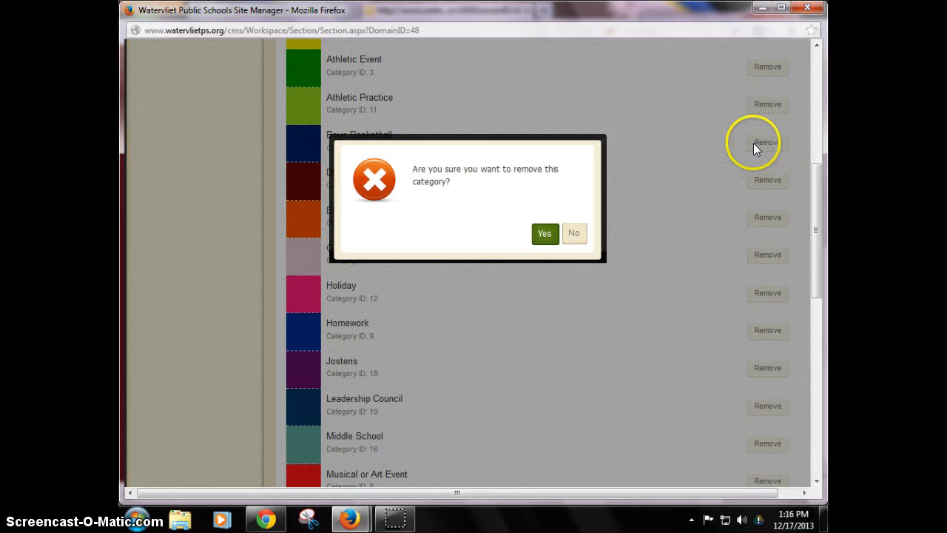
left_click(547, 236)
Check the Rosters section and return to the calendar view.
scroll(549, 243, "up", 8)
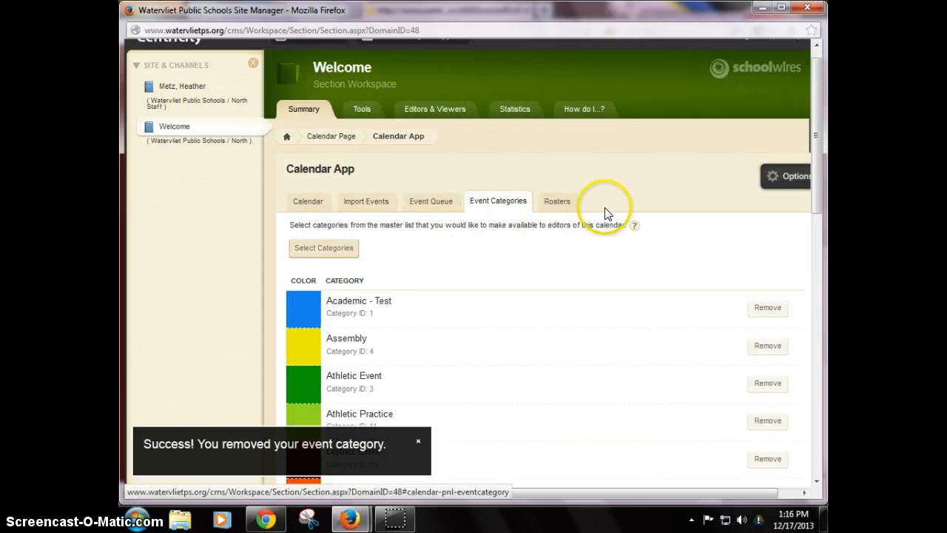
left_click(560, 201)
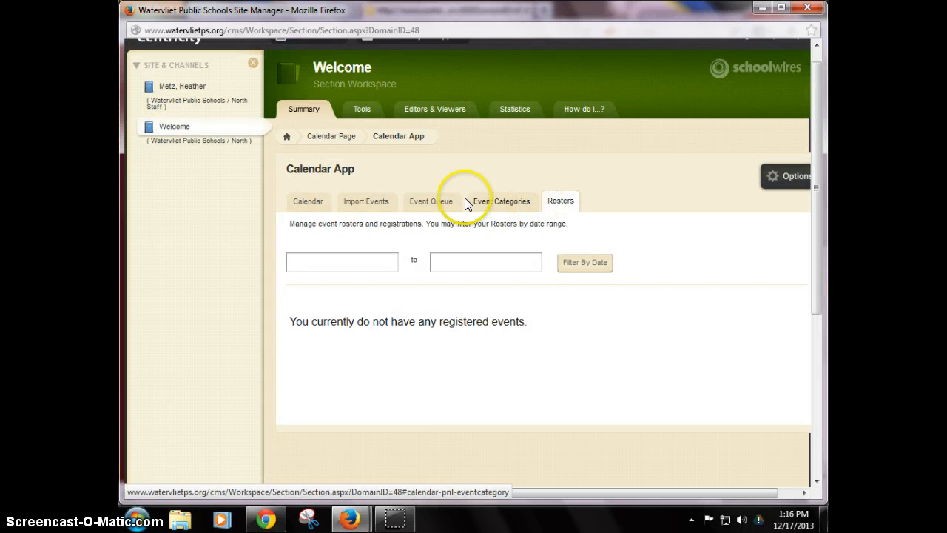
left_click(309, 202)
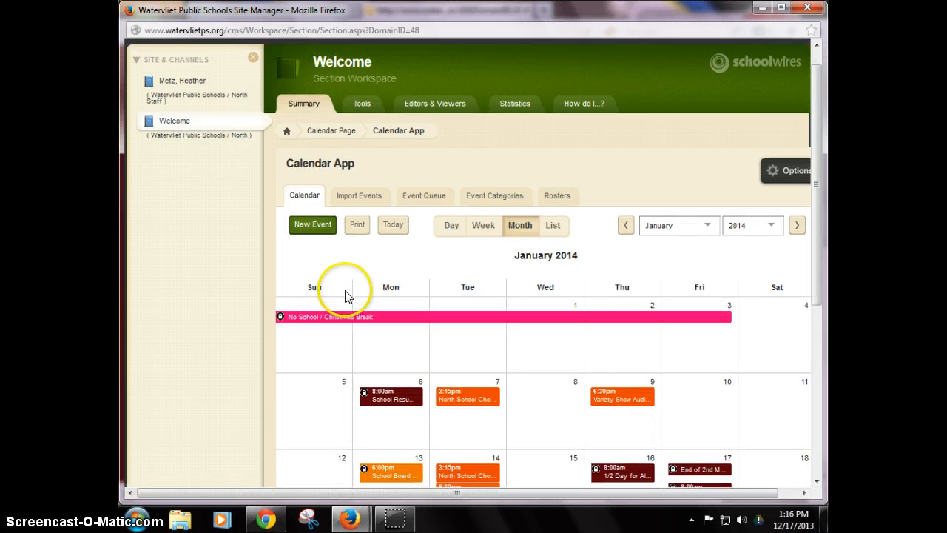
Create a new event on January 24, 2014 titled "4th Grade Parent Meeting for End of Year Field Trip".
scroll(344, 288, "down", 4)
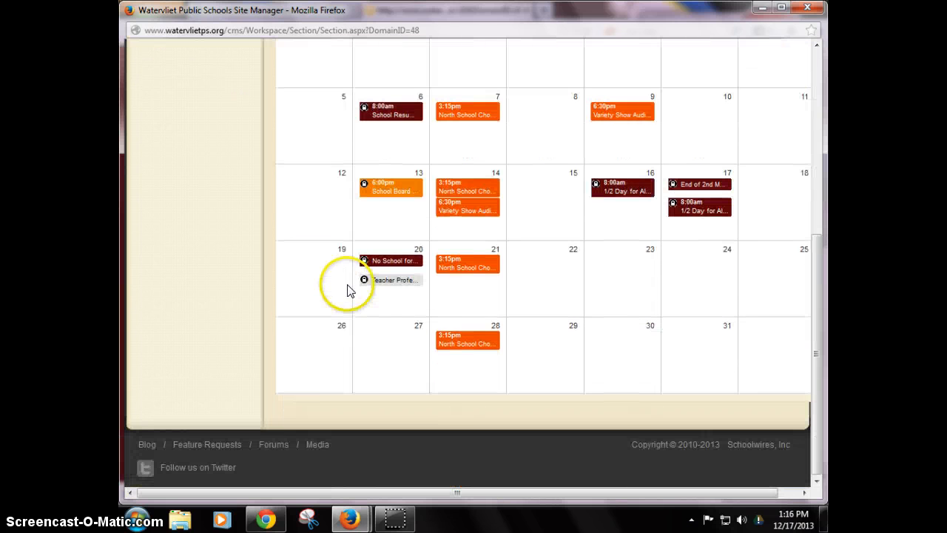
left_click(687, 269)
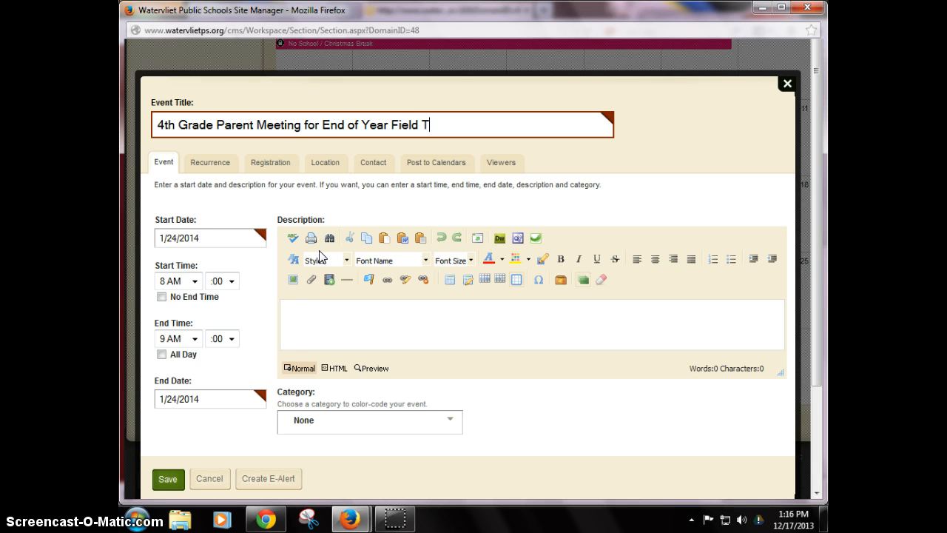
scroll(243, 264, "down", 1)
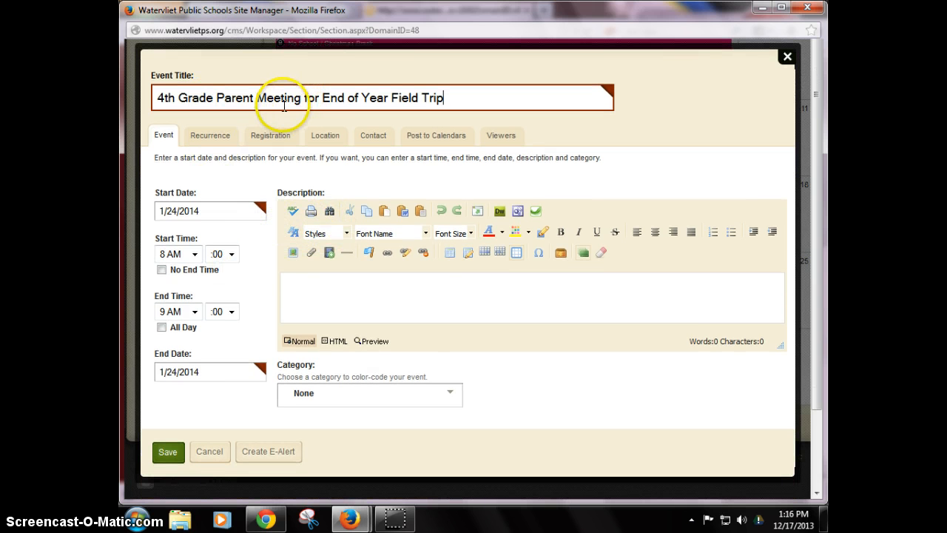
Set the event's start time to 5 PM and mark it as having no end time.
left_click_drag(323, 97, 416, 99)
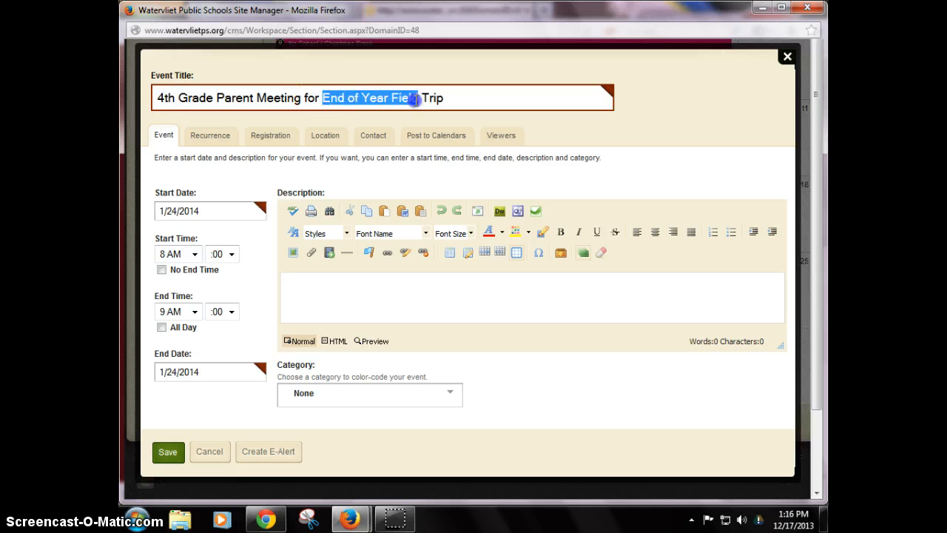
left_click(249, 239)
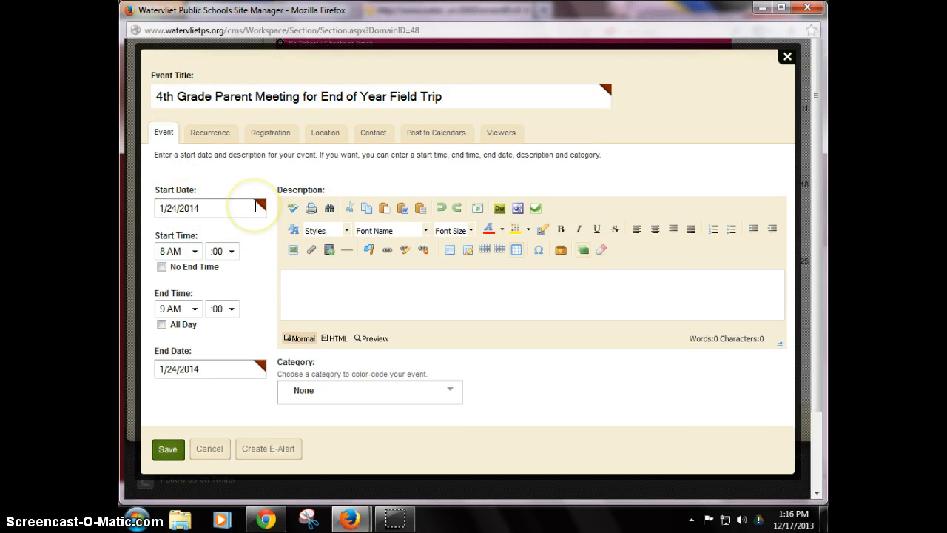
left_click(194, 251)
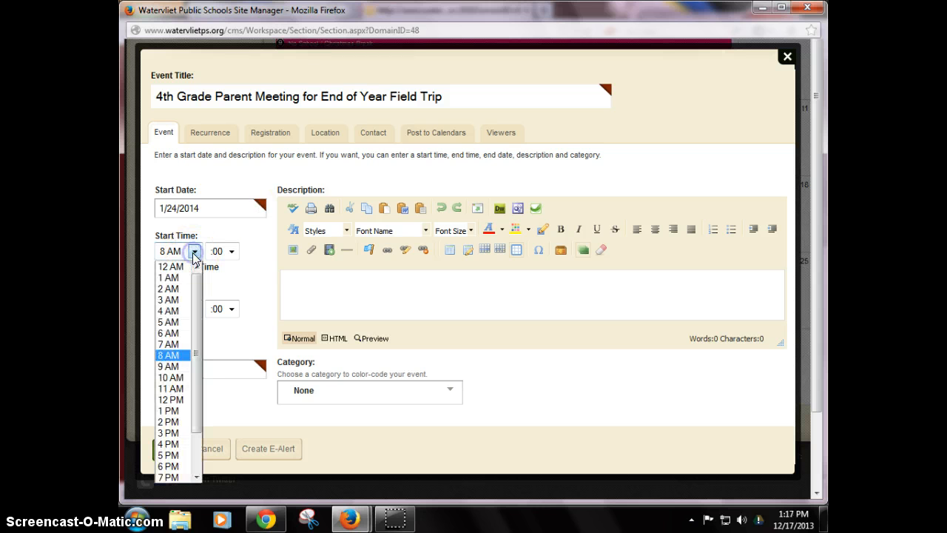
left_click(169, 454)
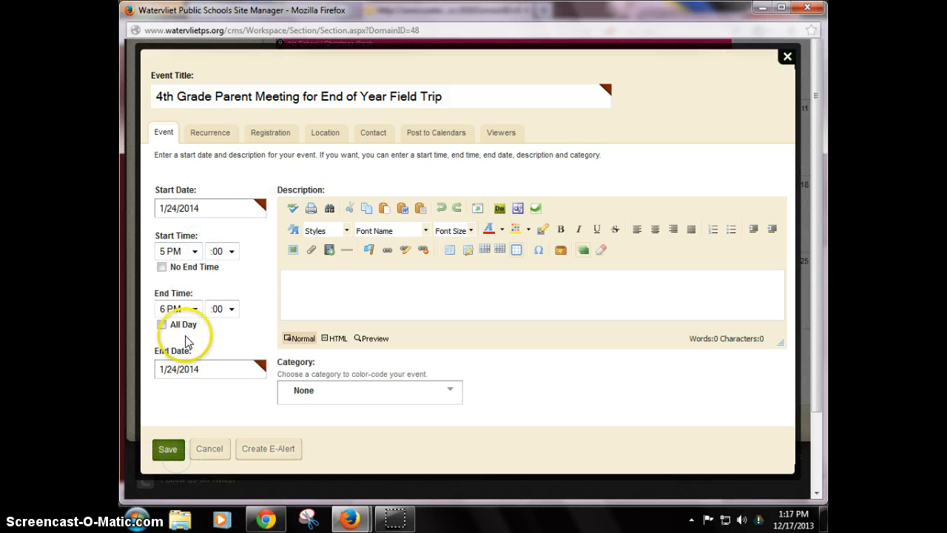
left_click(162, 267)
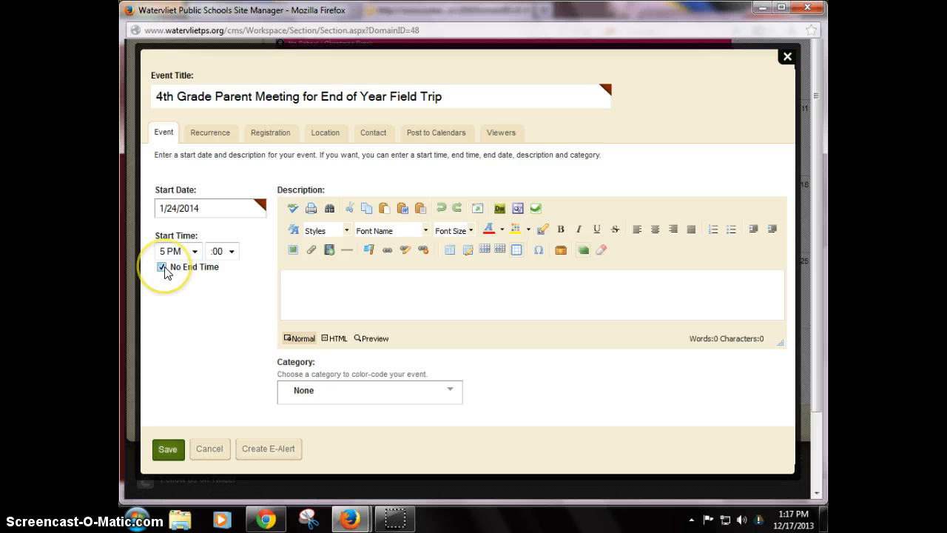
Give the event an end time of 6:30 PM, leaving it not all-day.
left_click(162, 267)
left_click(230, 308)
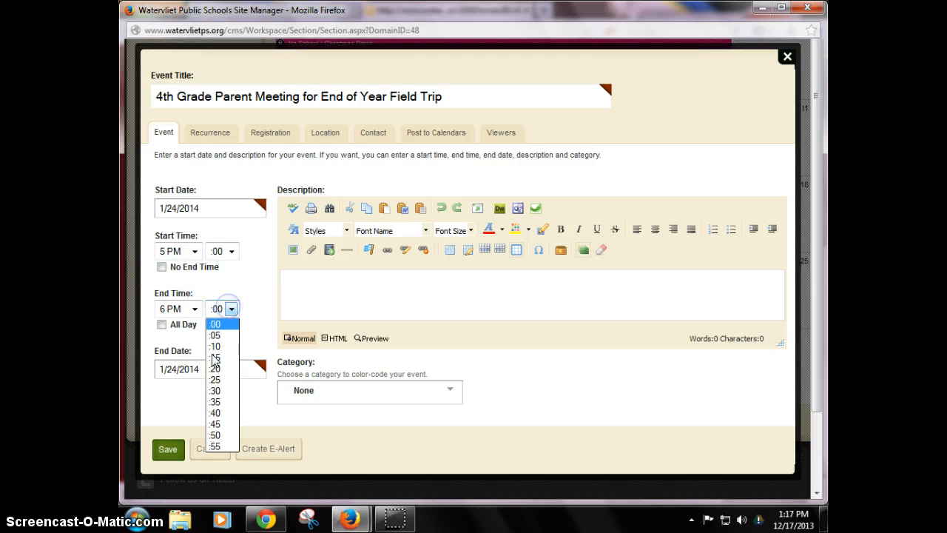
left_click(212, 390)
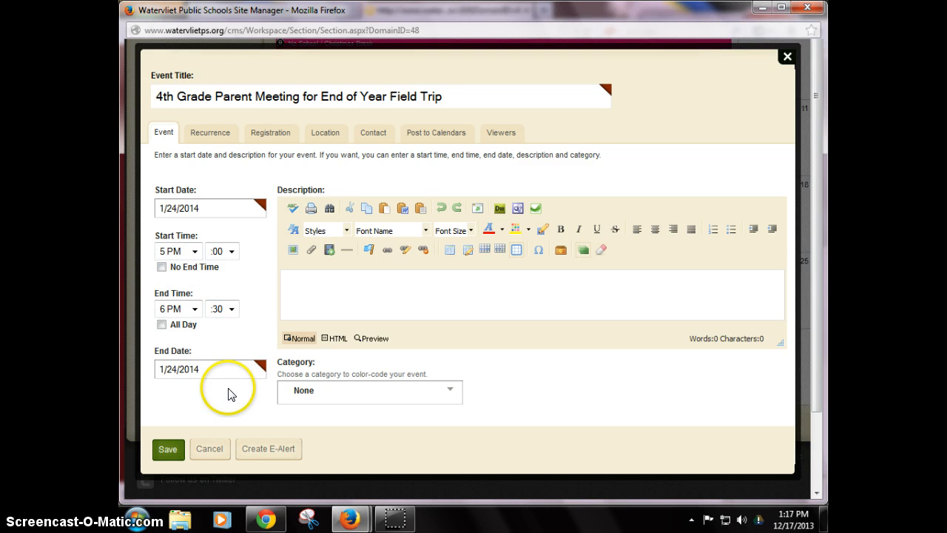
left_click(162, 325)
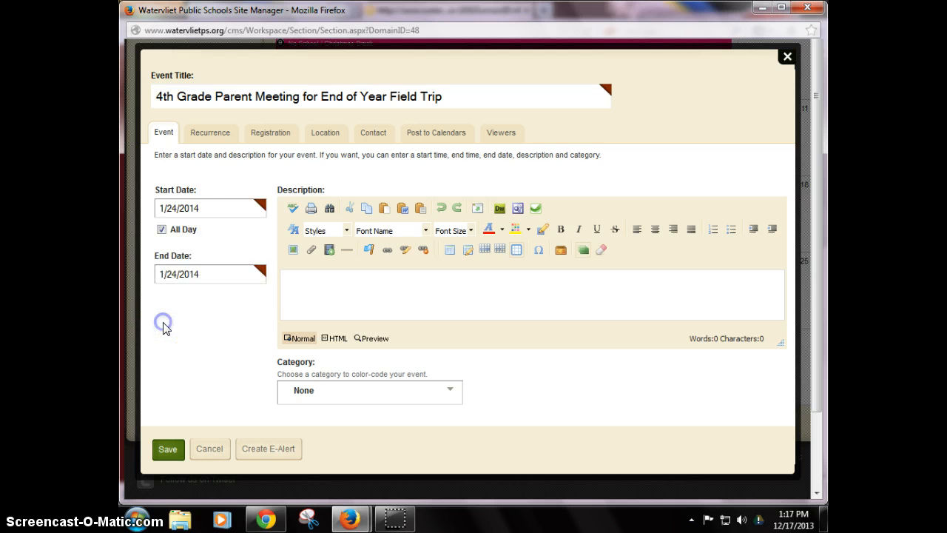
left_click(161, 229)
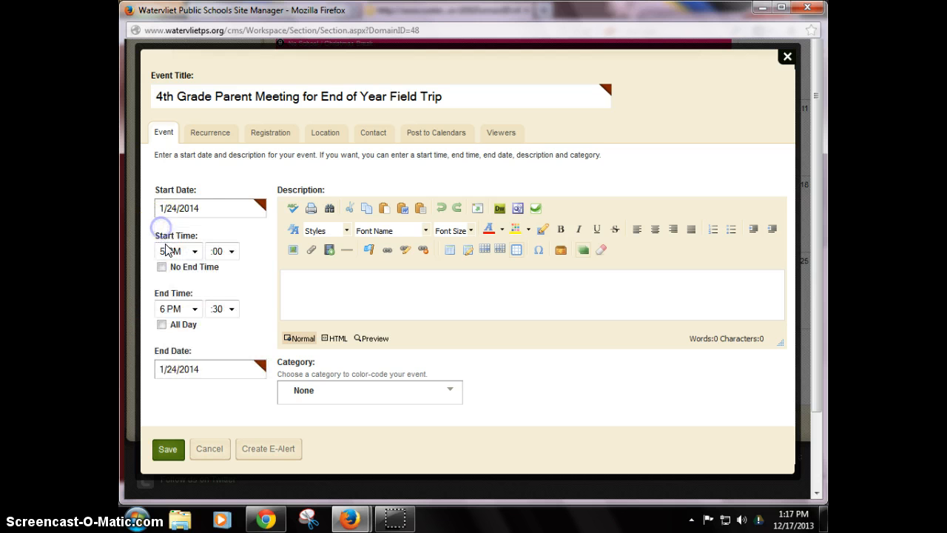
Set the event's category to PTO/PTA Meeting.
left_click(446, 392)
left_click_drag(454, 428, 458, 500)
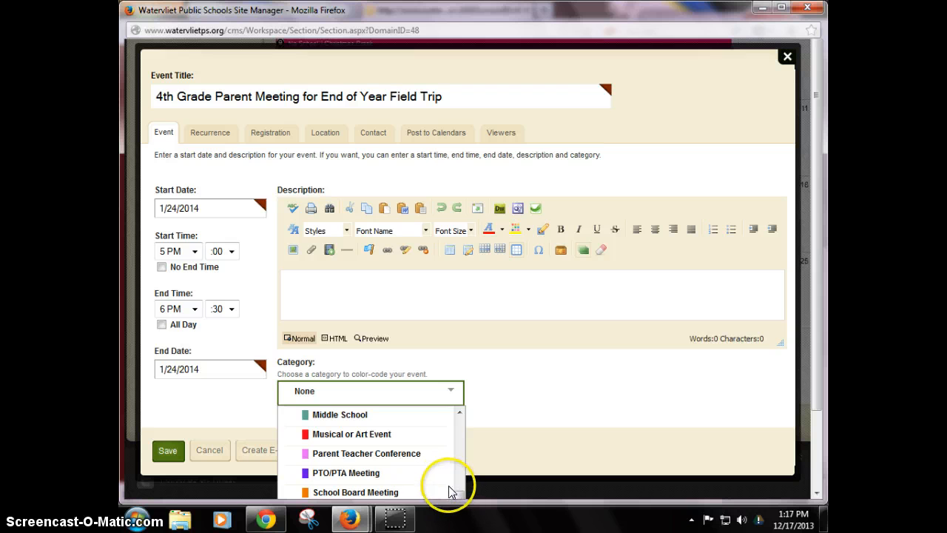
left_click(357, 479)
Enter the description "This is a meeting for the 4th grade field trip to Shedd Aquarium.".
left_click(320, 286)
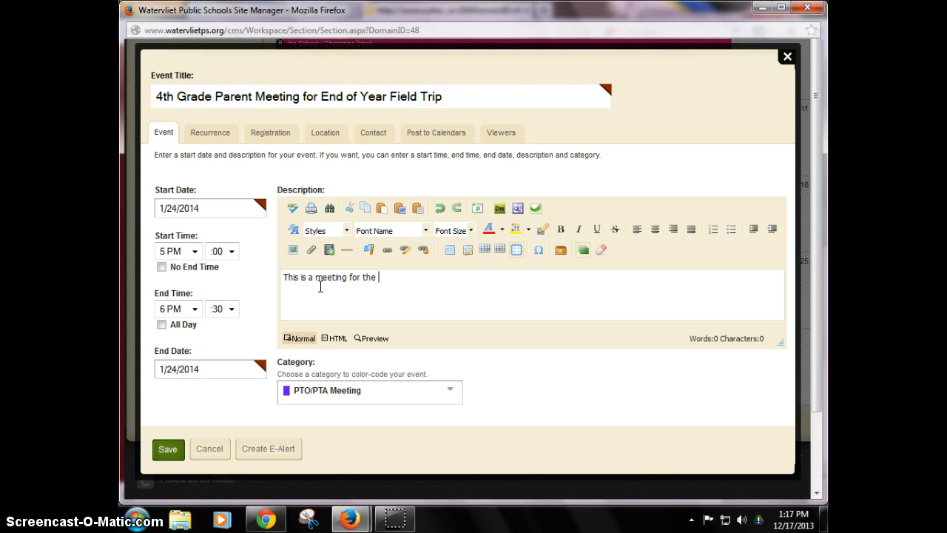
type("This is a meeting for the")
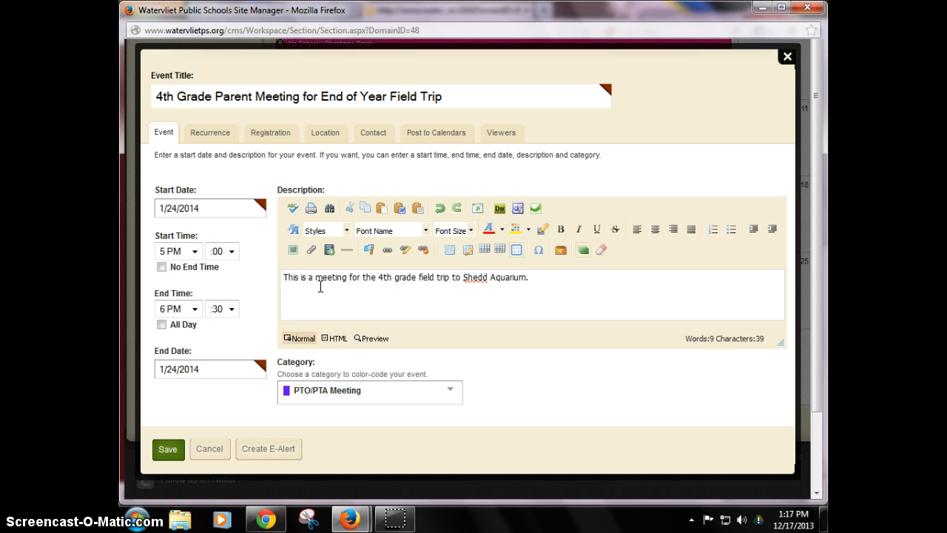
Try bold and centred formatting on the whole description text, then revert it to plain left-aligned text.
left_click(320, 284)
left_click(317, 296)
left_click_drag(283, 276, 522, 277)
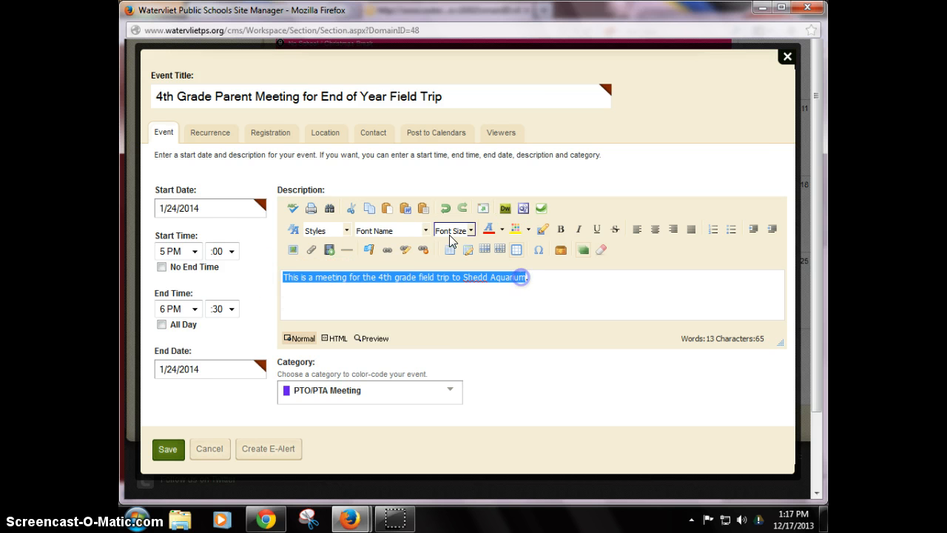
left_click(426, 230)
left_click(470, 230)
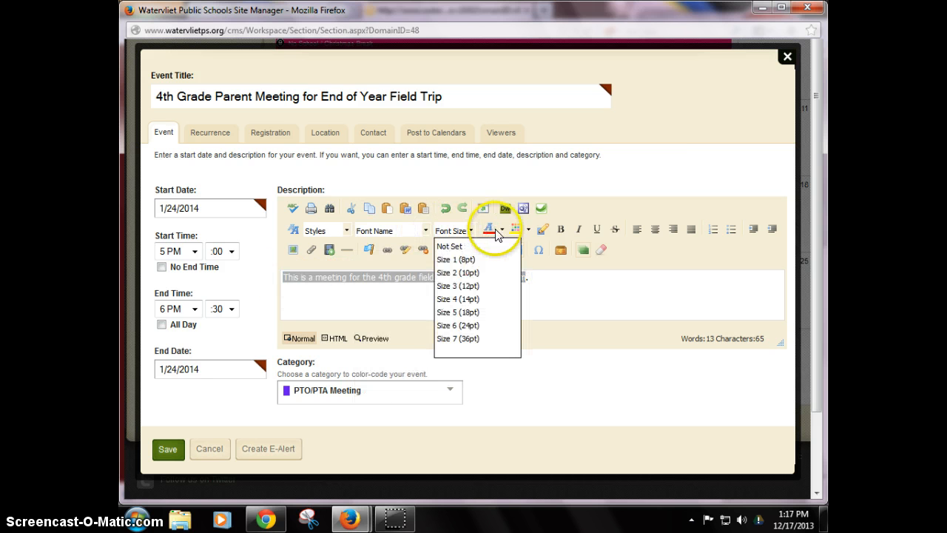
left_click(560, 229)
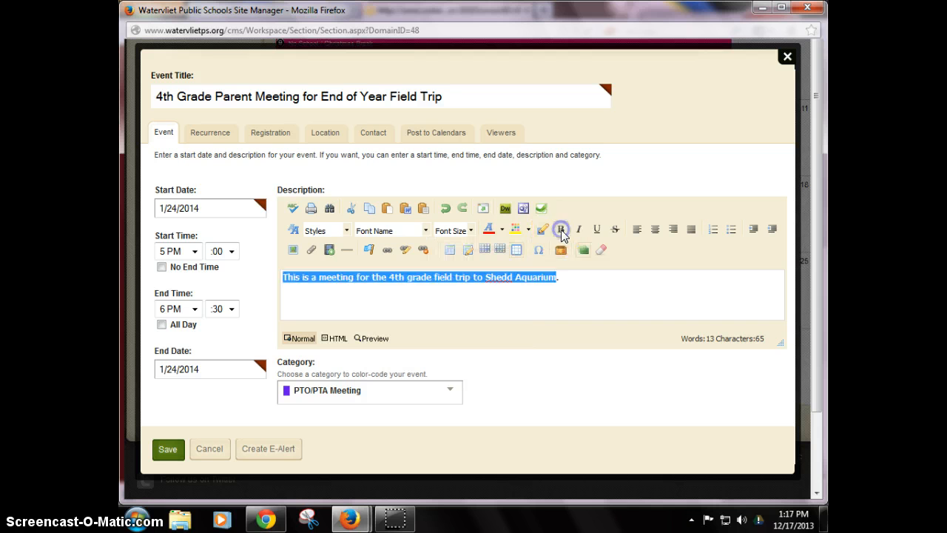
left_click(654, 231)
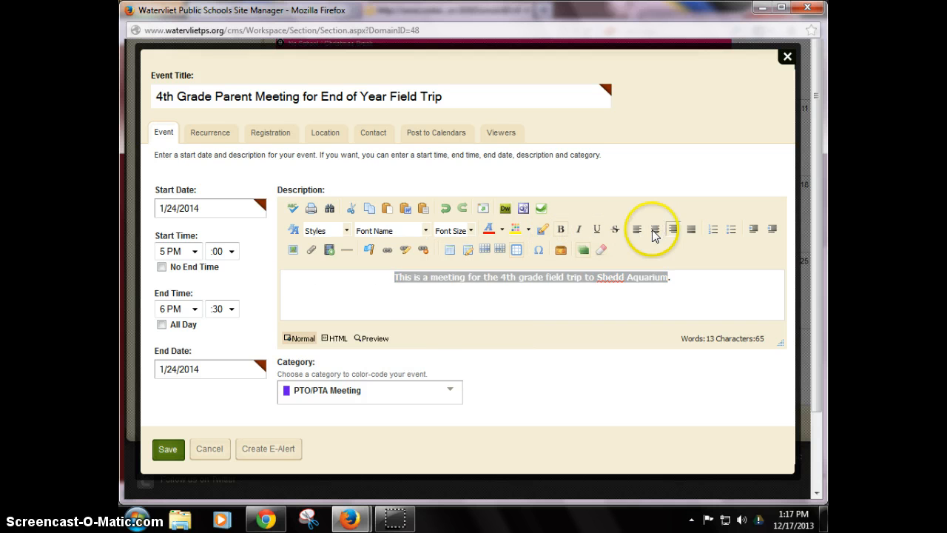
left_click(654, 231)
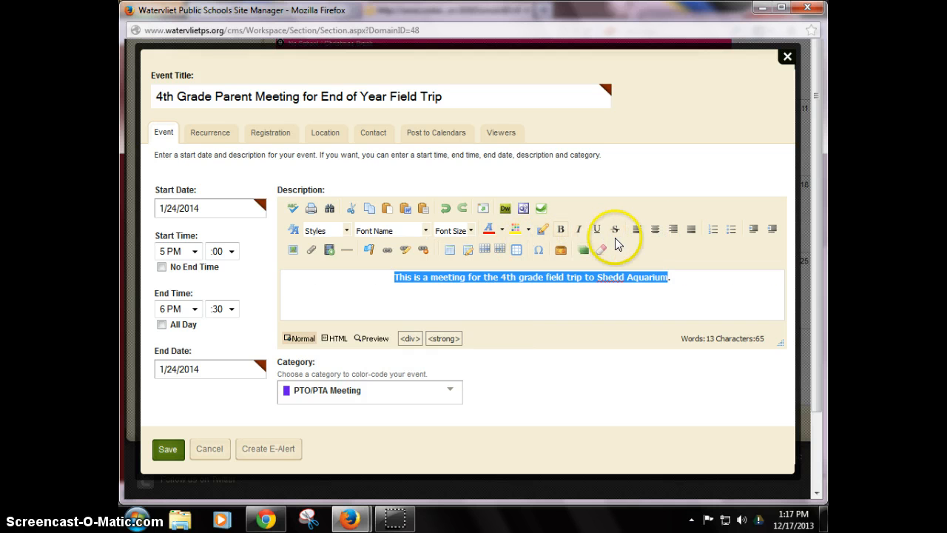
left_click(636, 229)
left_click(560, 230)
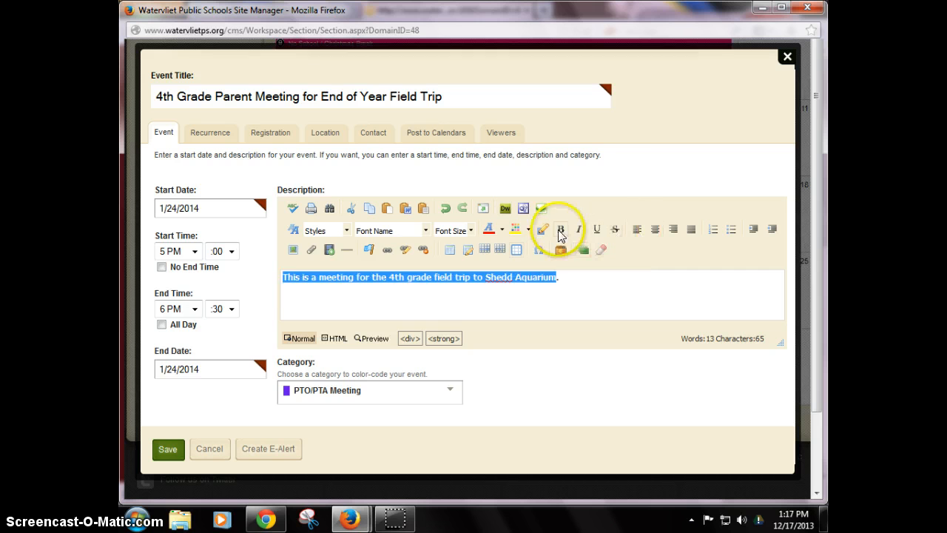
left_click(534, 279)
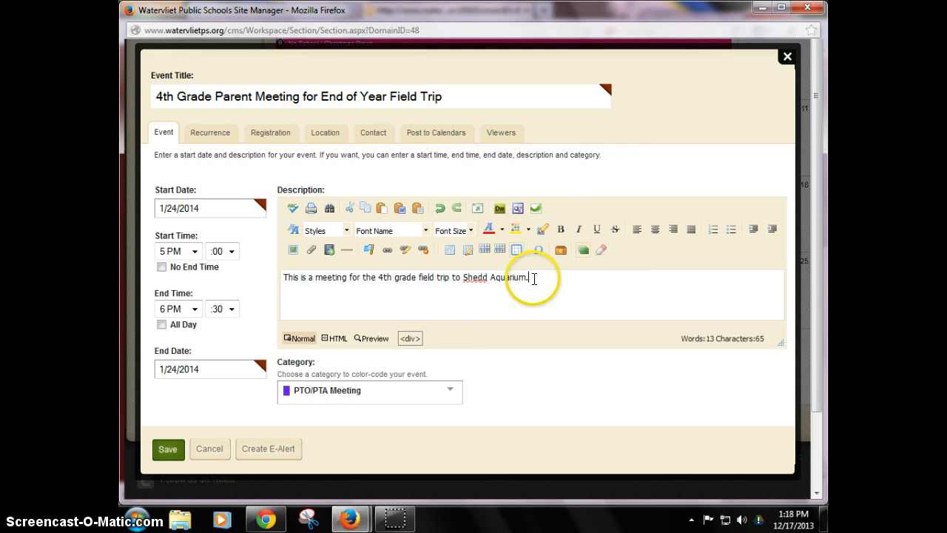
Insert a horizontal rule below the description sentence.
left_click(294, 252)
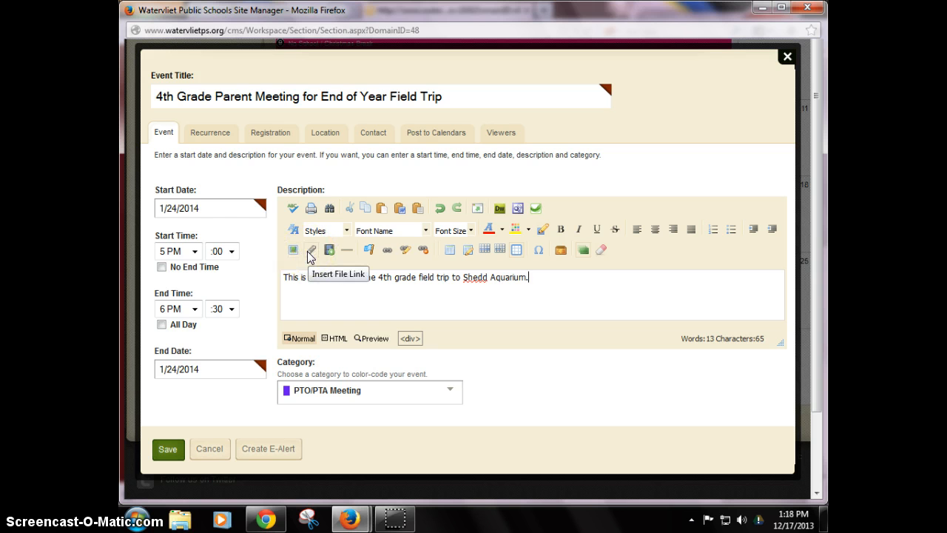
left_click(331, 251)
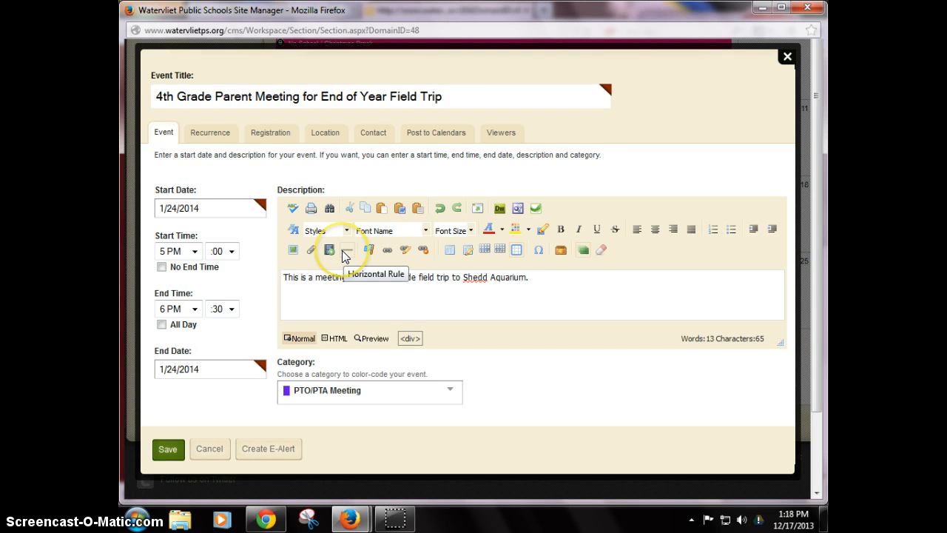
left_click(342, 250)
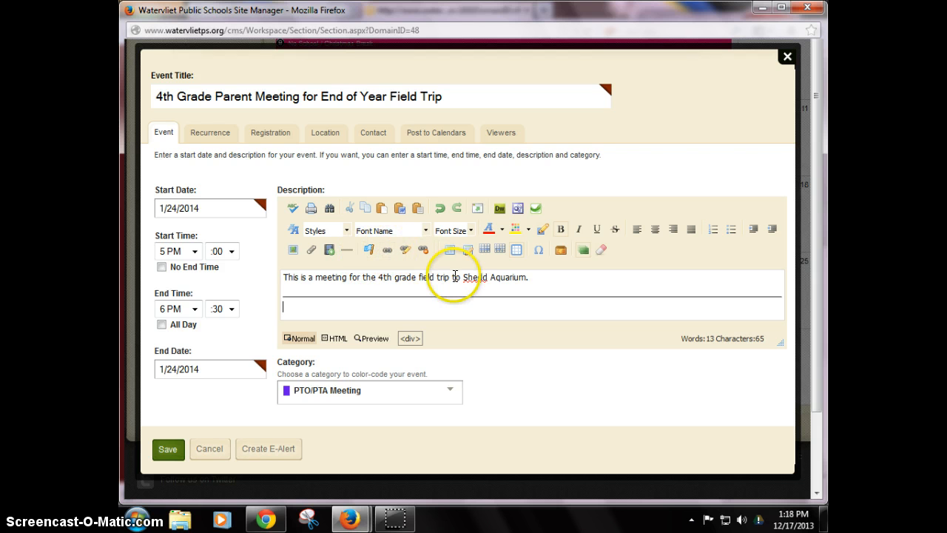
left_click_drag(463, 277, 527, 278)
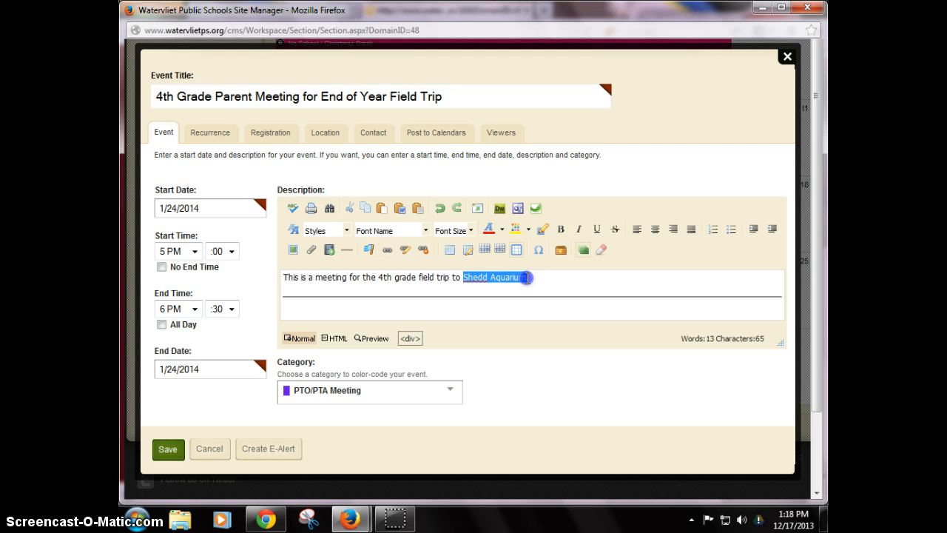
left_click(266, 519)
left_click(401, 9)
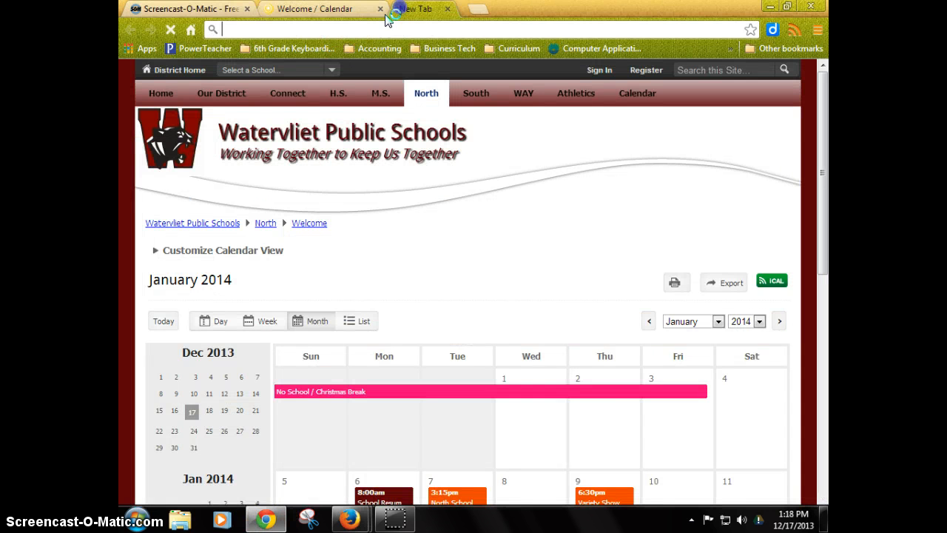
type("shedd")
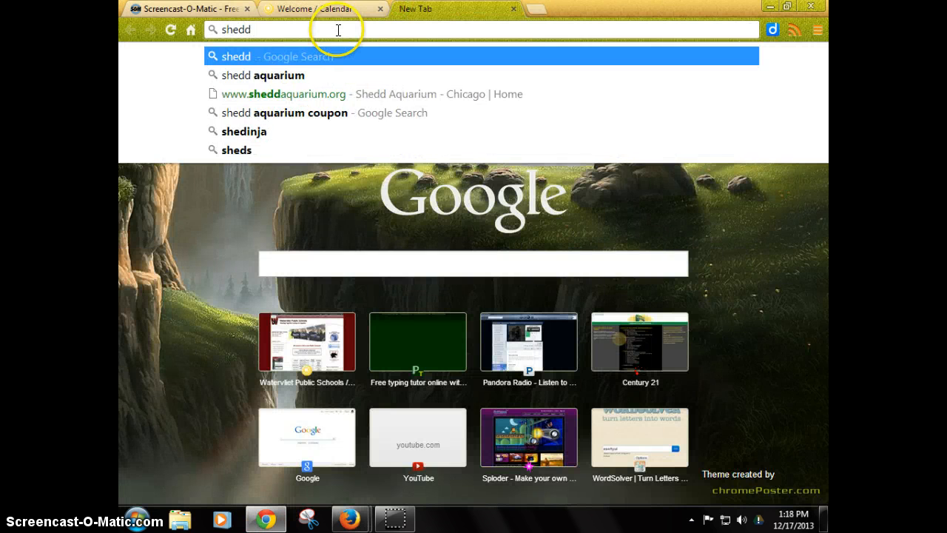
key("Down")
key("Down")
key("Down")
key("Return")
left_click(329, 34)
key("ctrl+c")
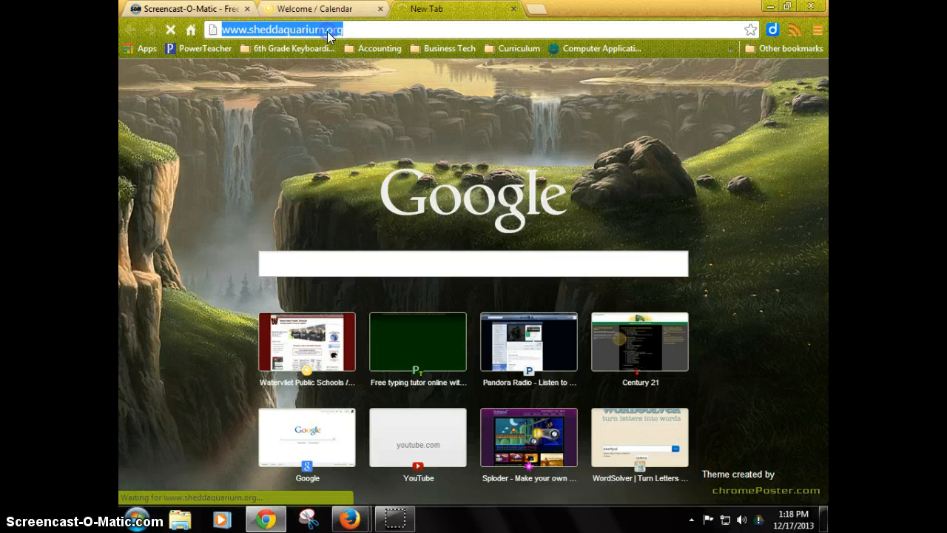
mouse_move(360, 506)
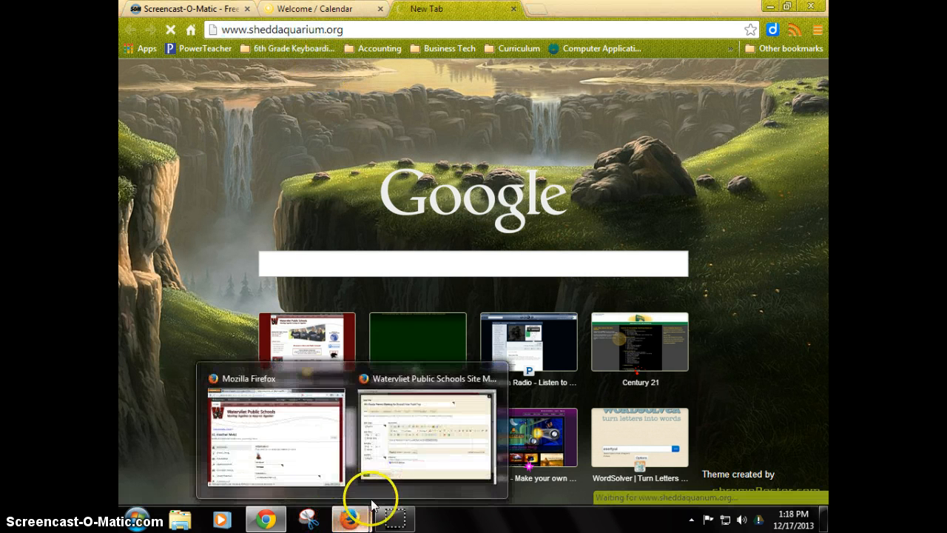
left_click(437, 418)
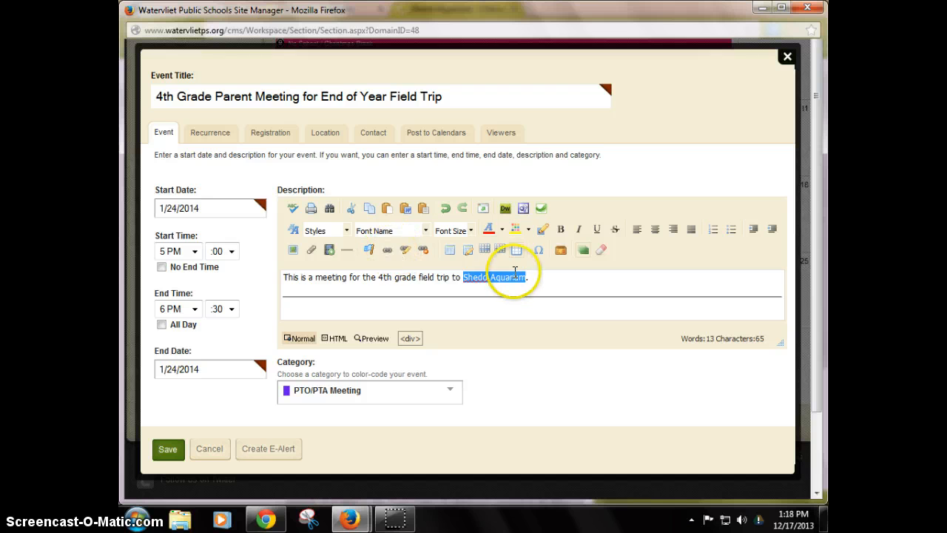
left_click(386, 249)
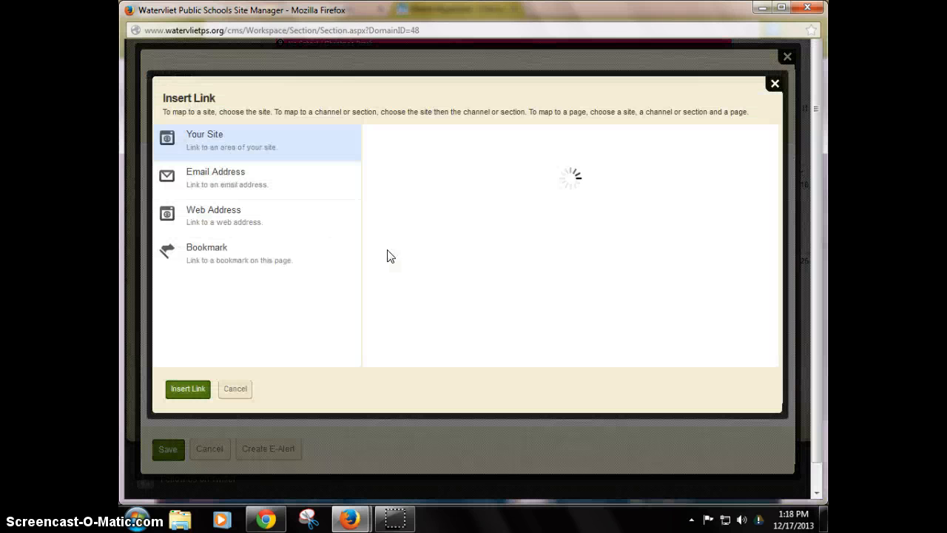
left_click(193, 213)
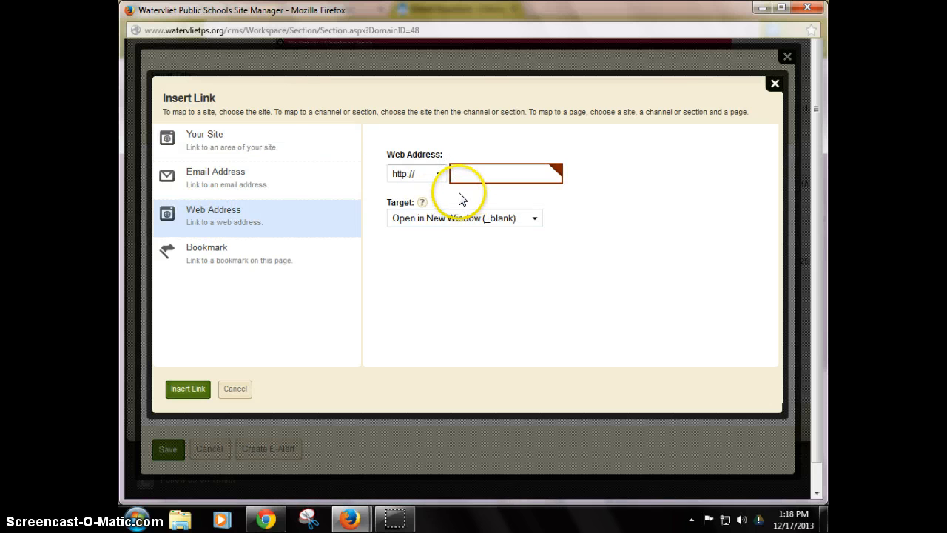
key("ctrl+v")
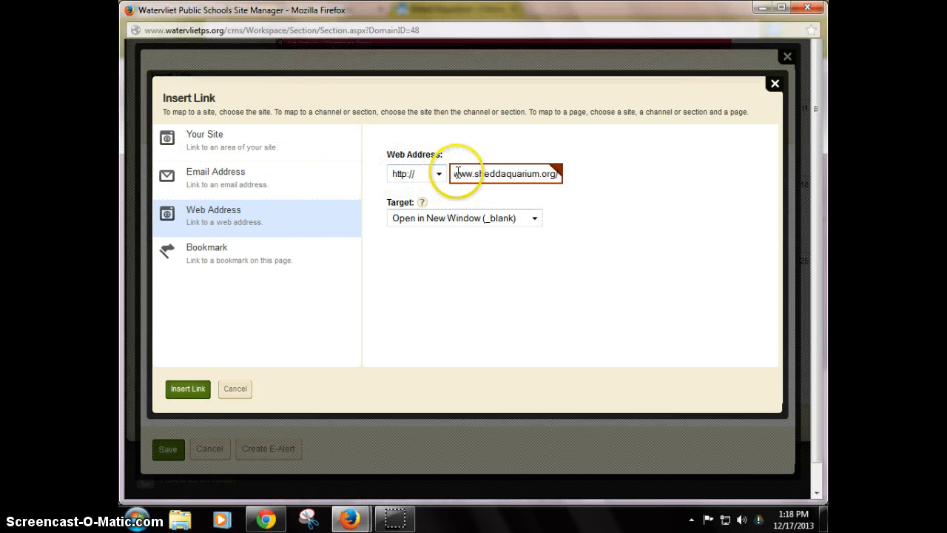
left_click(462, 173)
key("Left")
key("Left")
key("Left")
key("Left")
key("Left")
key("Left")
key("BackSpace")
key("BackSpace")
key("BackSpace")
key("BackSpace")
key("BackSpace")
key("BackSpace")
key("BackSpace")
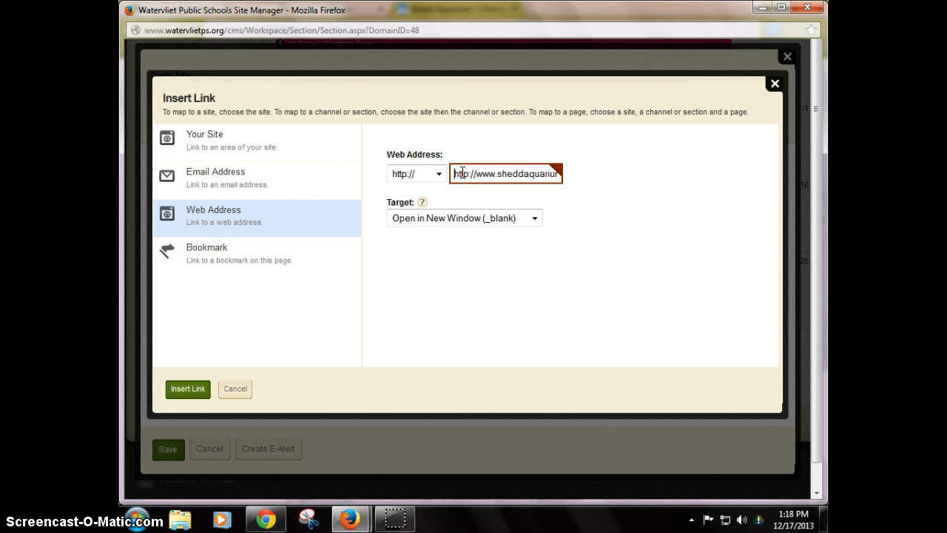
key("End")
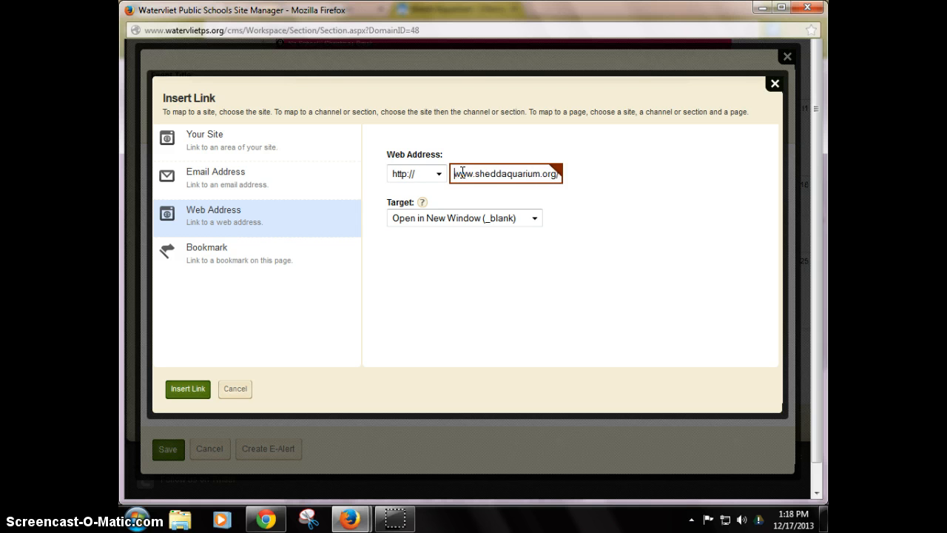
left_click(189, 390)
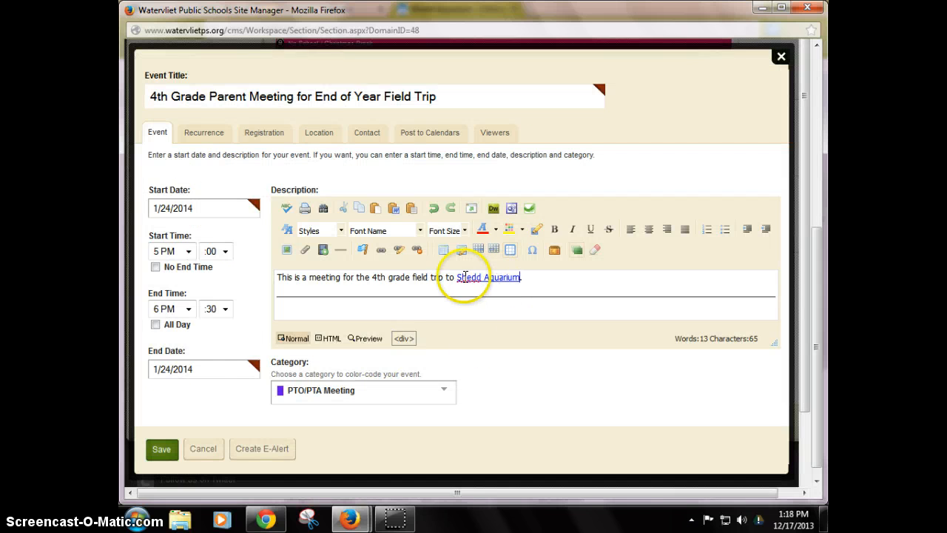
Start a new line below the description and upload the file Tech Release Form 2011 a as a file link.
left_click(530, 278)
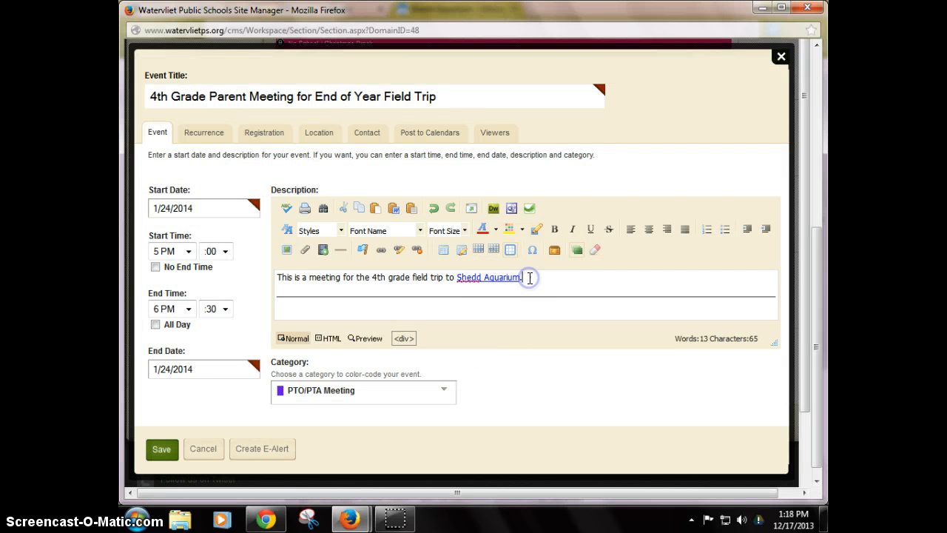
key("Return")
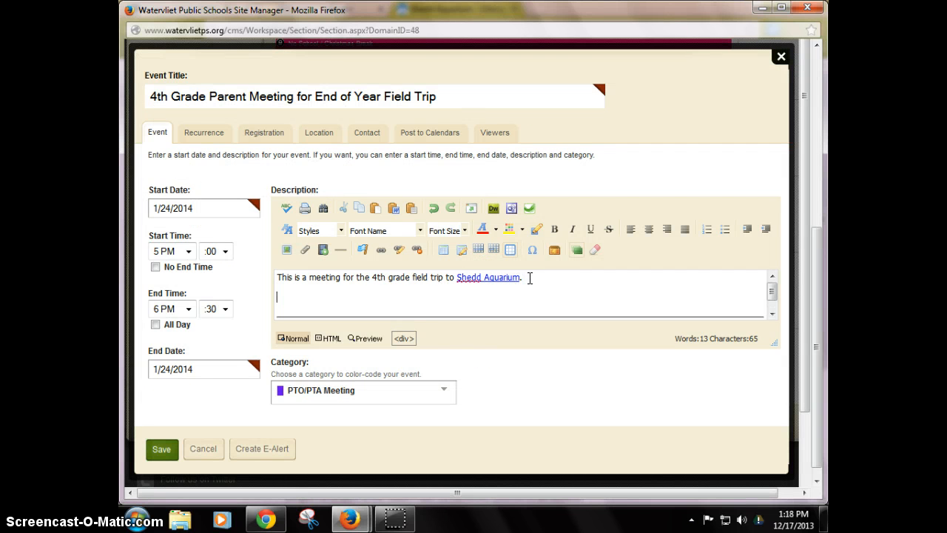
left_click(306, 251)
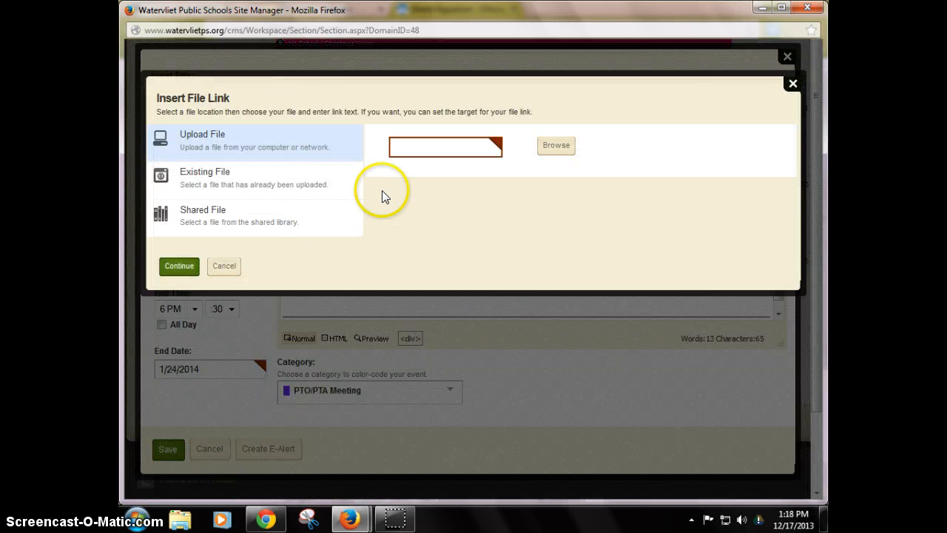
left_click(555, 145)
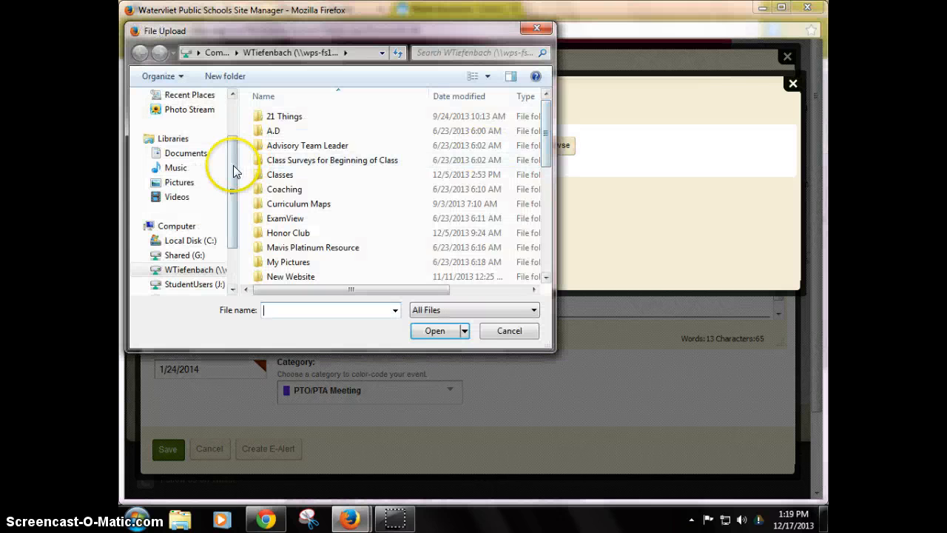
left_click_drag(545, 131, 528, 249)
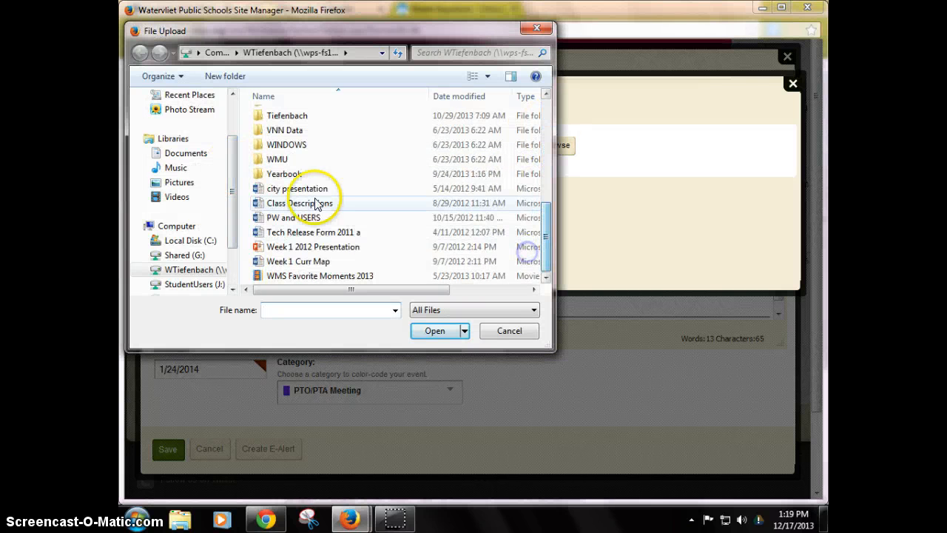
double_click(294, 232)
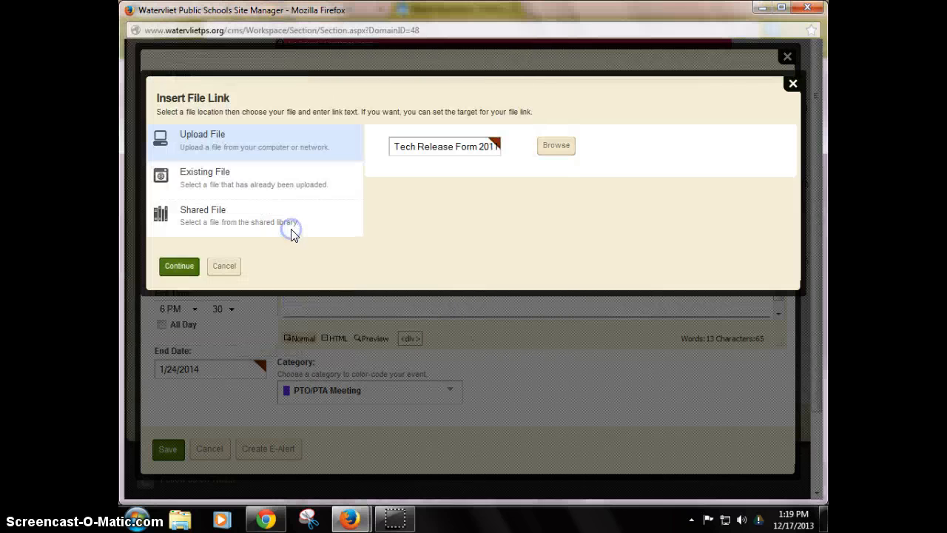
left_click(179, 268)
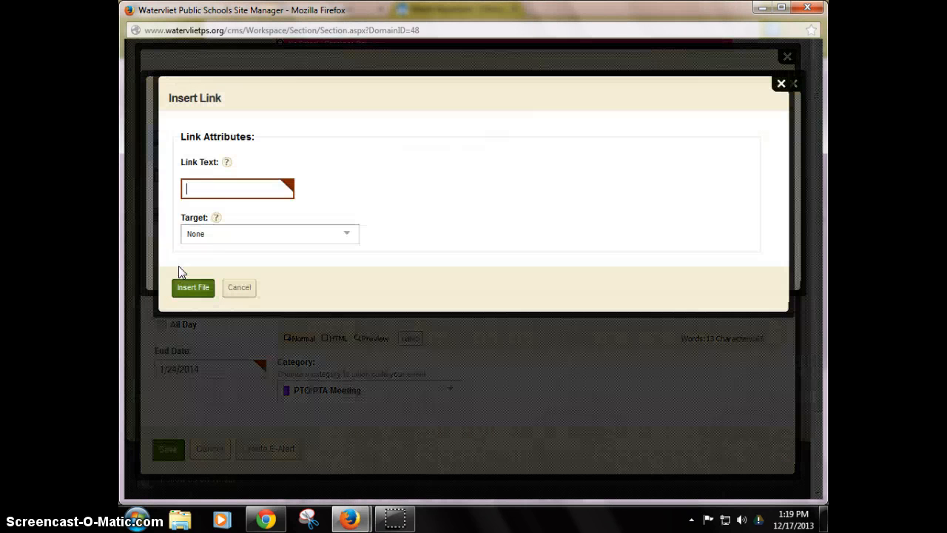
Set the file link text to Shedd Aquarium Permission Slip, opening in a new window, and insert it.
left_click(203, 190)
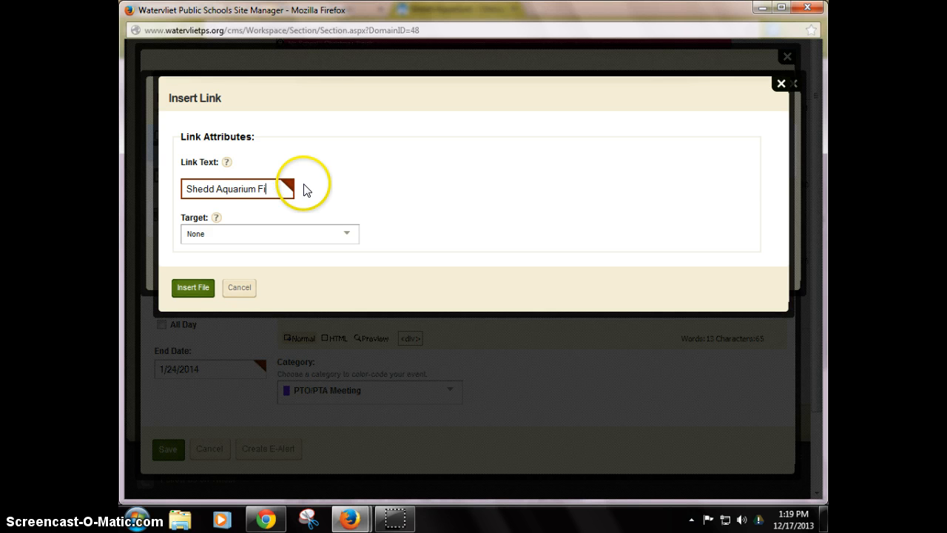
type("mission Slip")
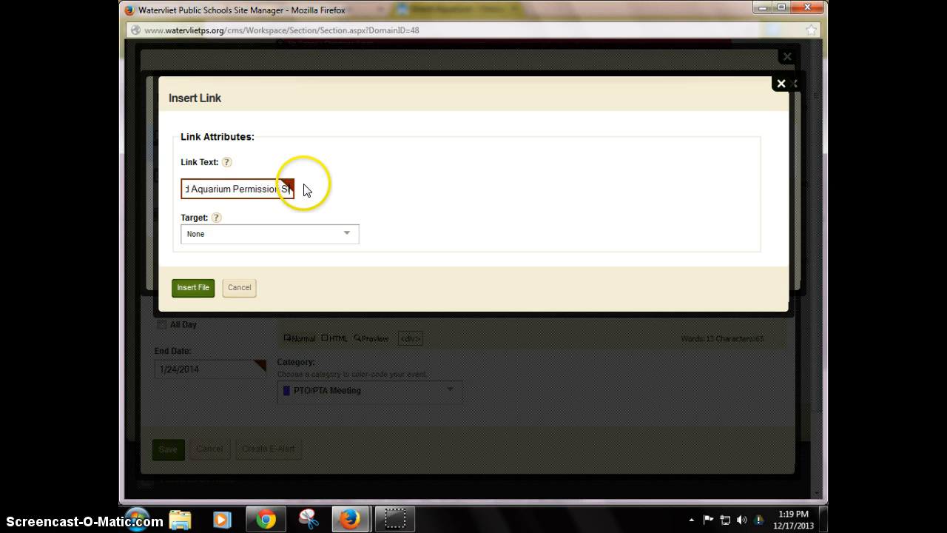
left_click(348, 235)
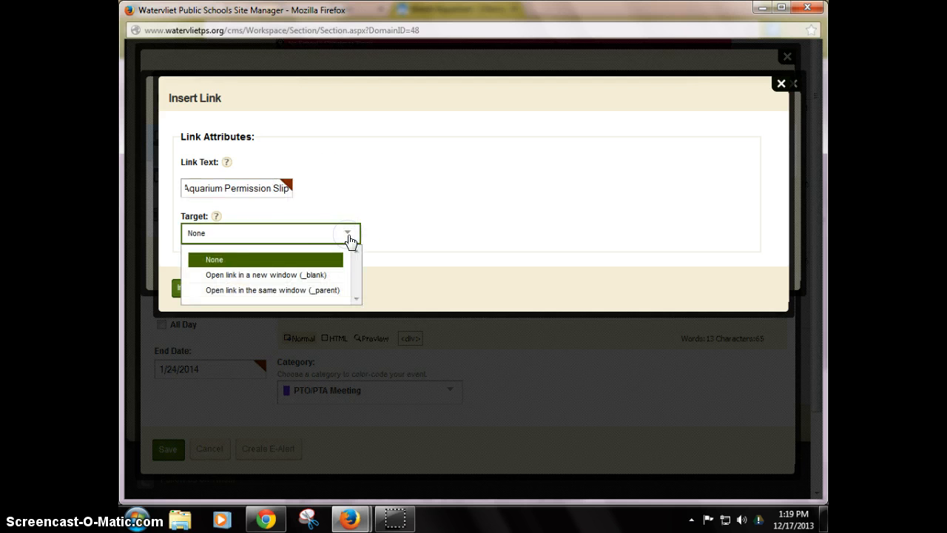
left_click(311, 276)
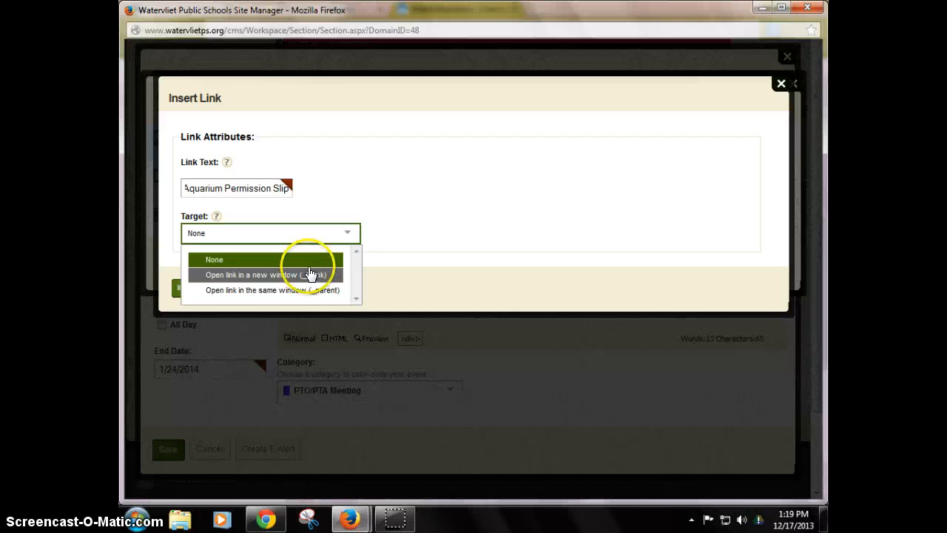
left_click(463, 232)
left_click(194, 286)
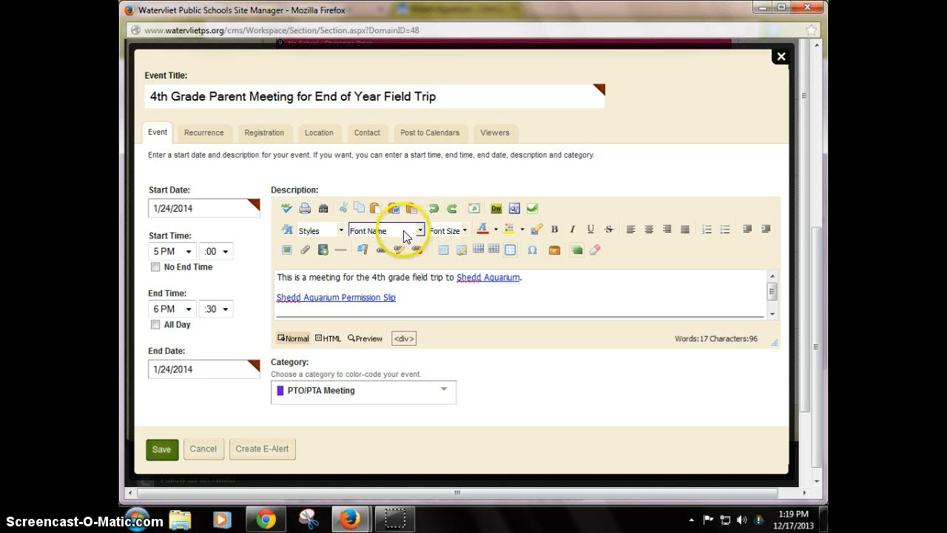
Format the permission slip link as an indented bulleted list item.
left_click(724, 230)
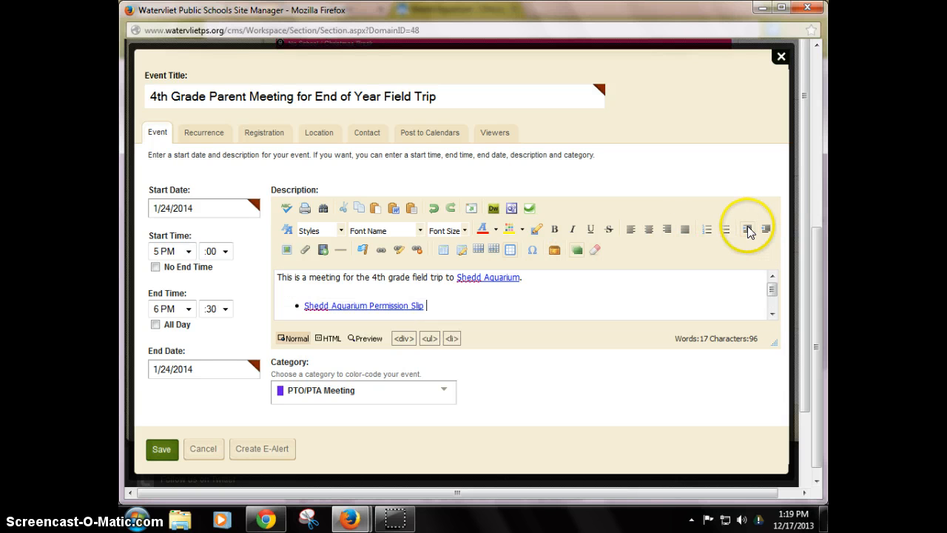
left_click(747, 230)
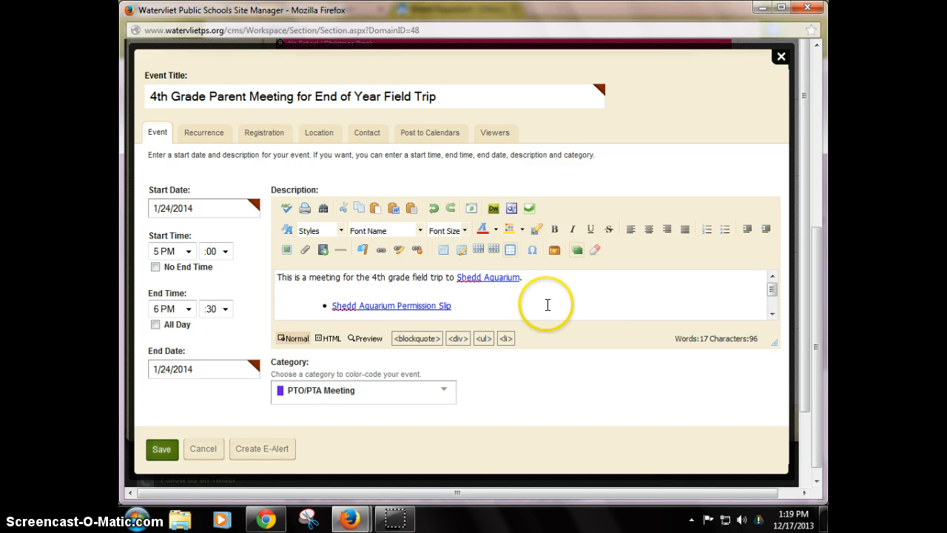
left_click(202, 132)
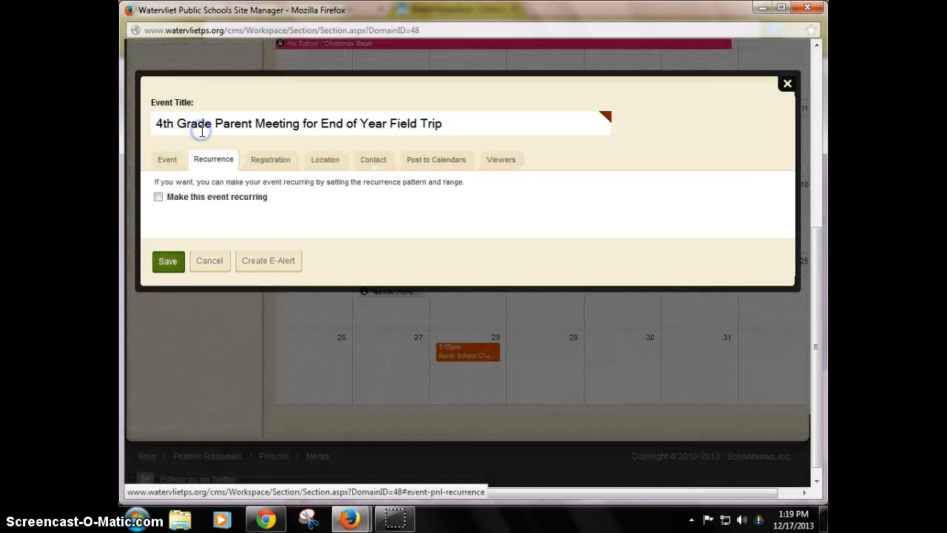
left_click(154, 199)
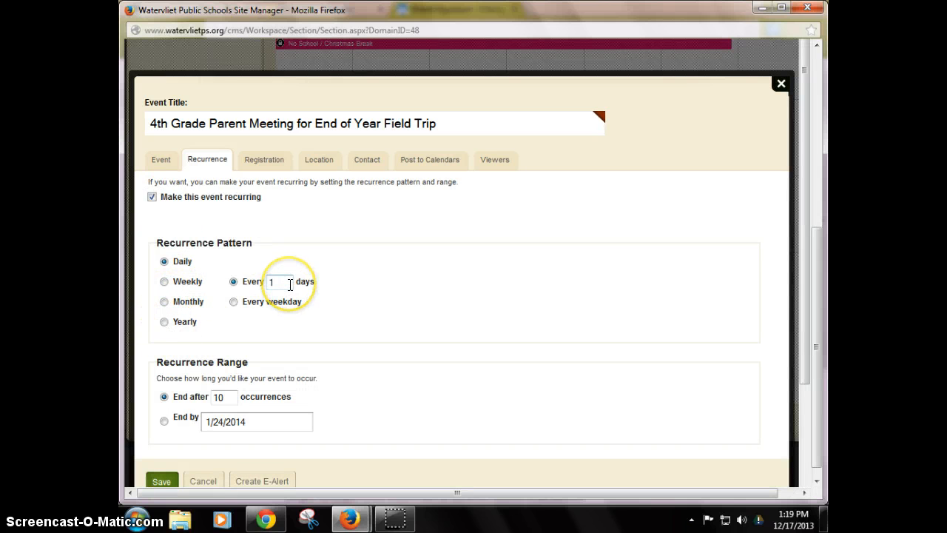
left_click(225, 396)
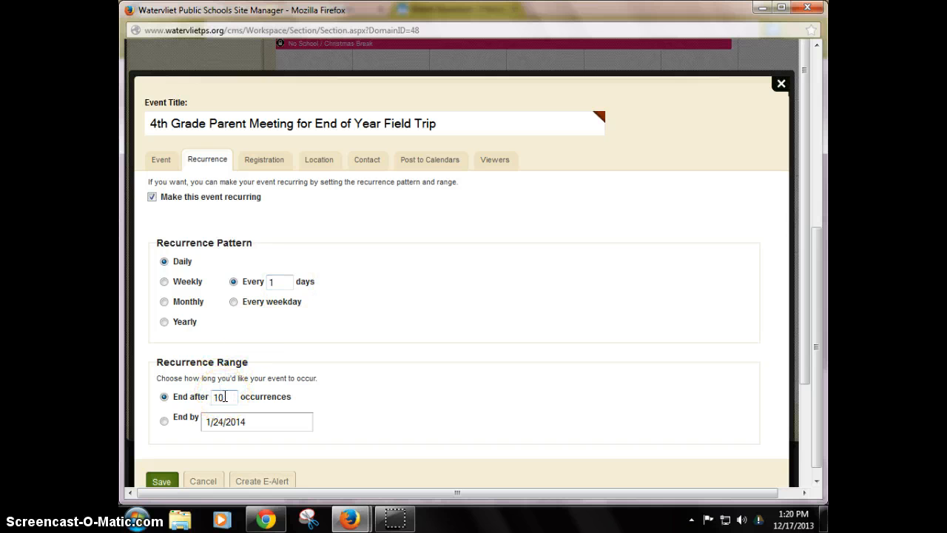
left_click(153, 198)
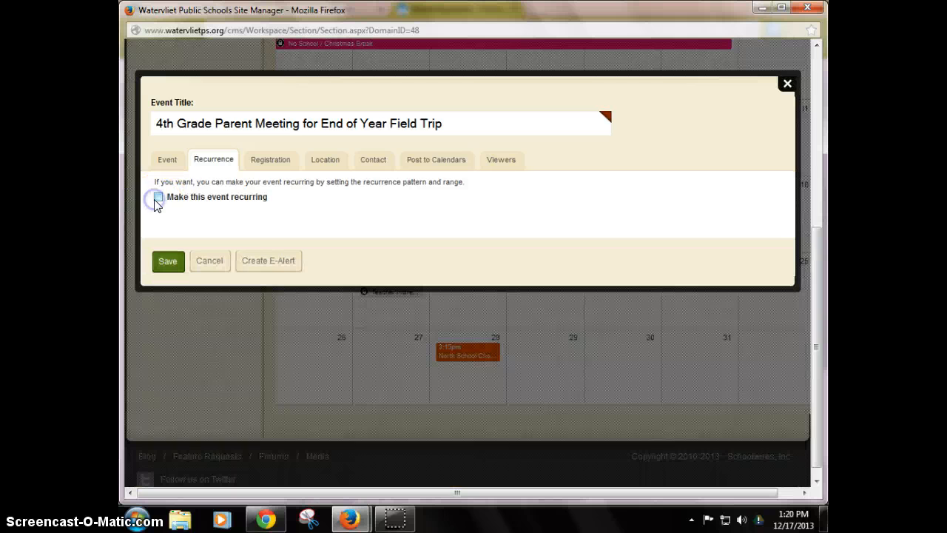
left_click(259, 159)
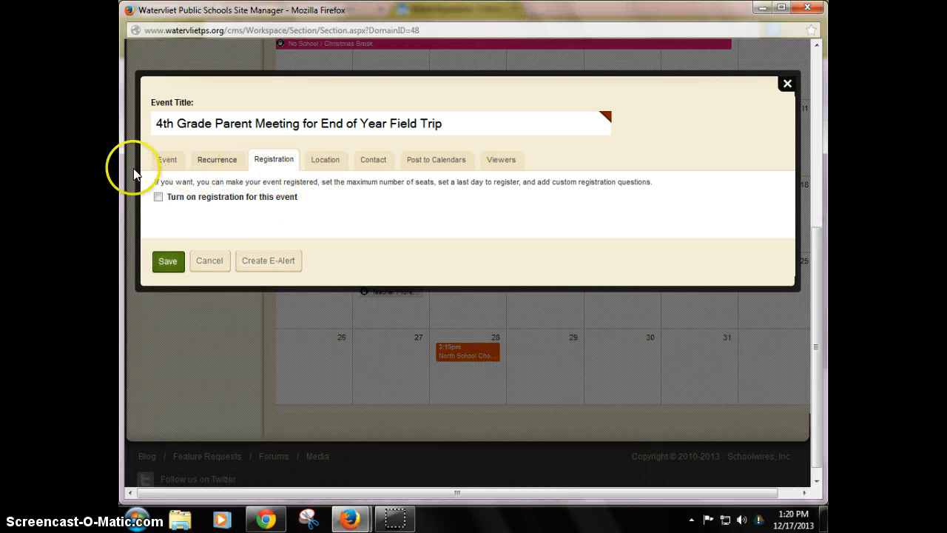
left_click(160, 197)
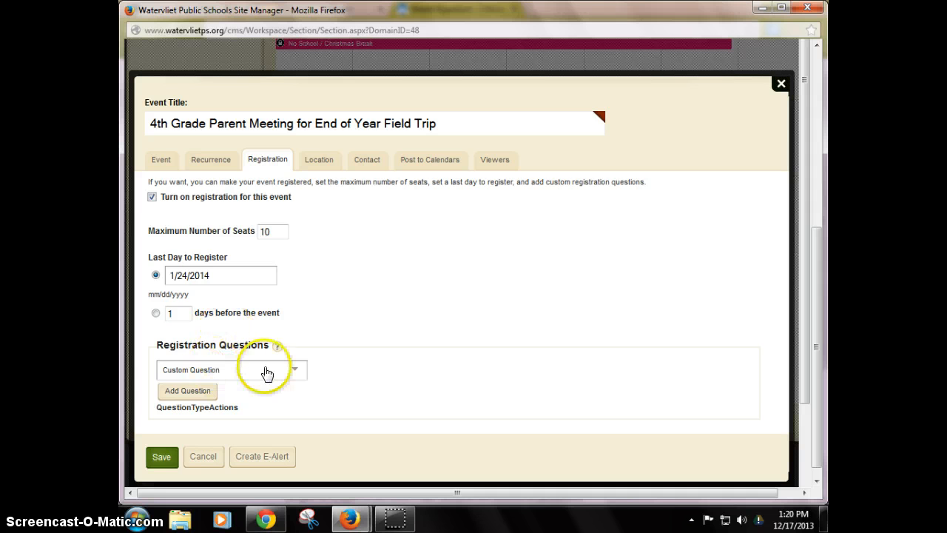
left_click(291, 369)
left_click(294, 371)
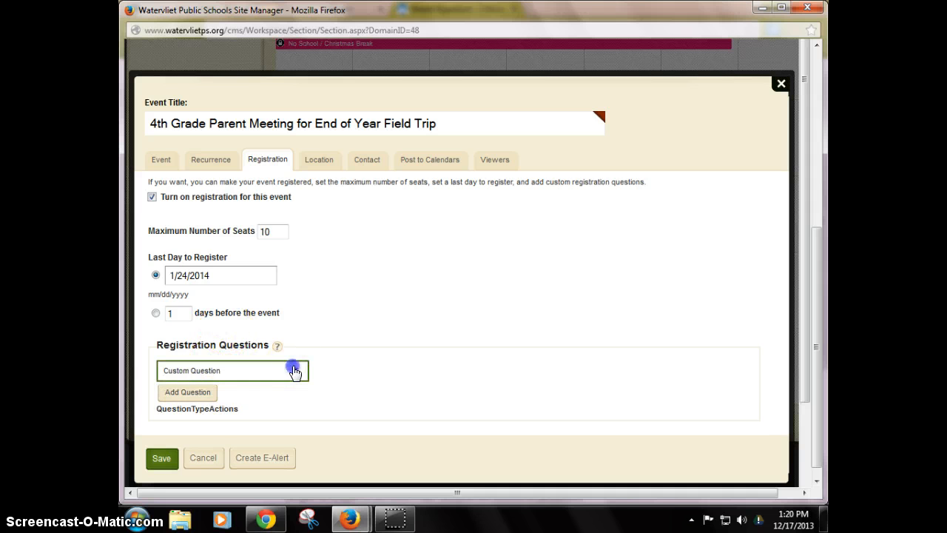
left_click(294, 372)
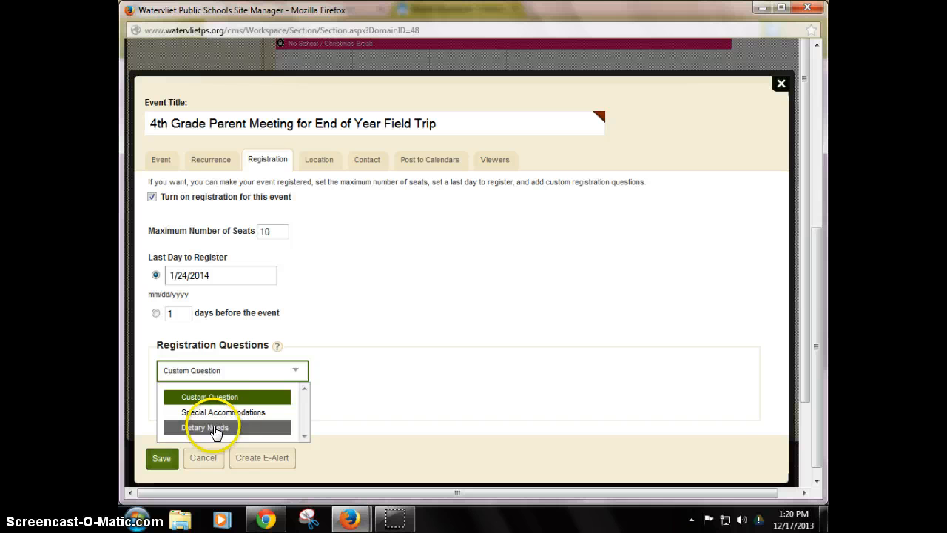
left_click(361, 338)
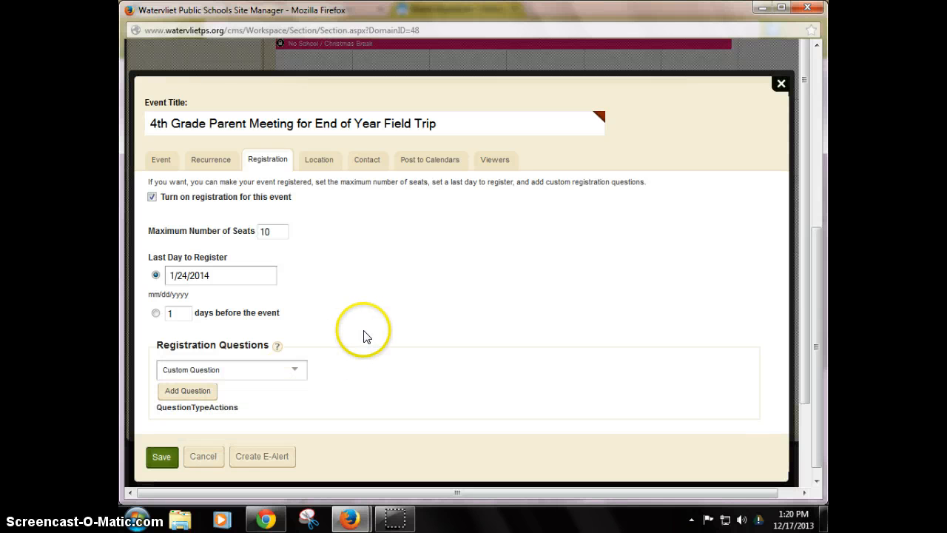
left_click(152, 197)
Enter Shedd Aquarium as the event's location name.
left_click(329, 160)
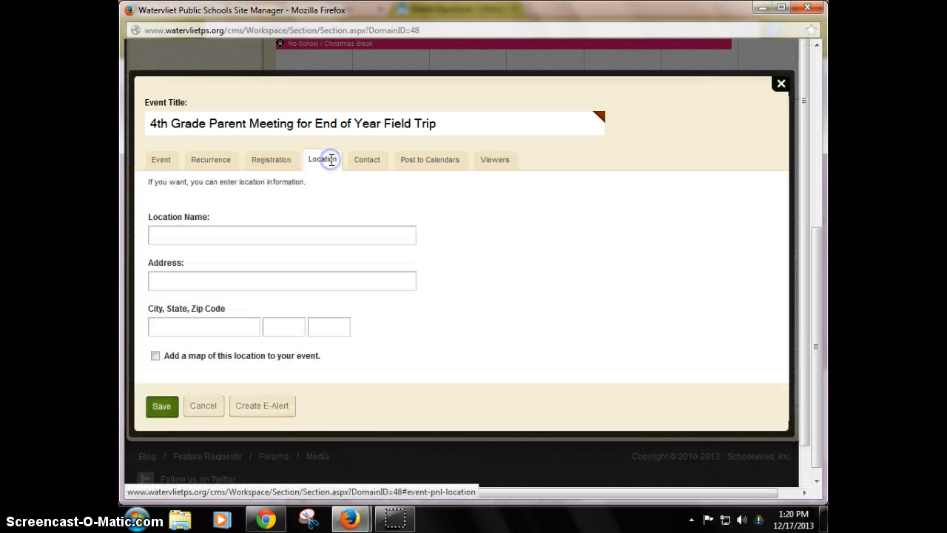
left_click(232, 237)
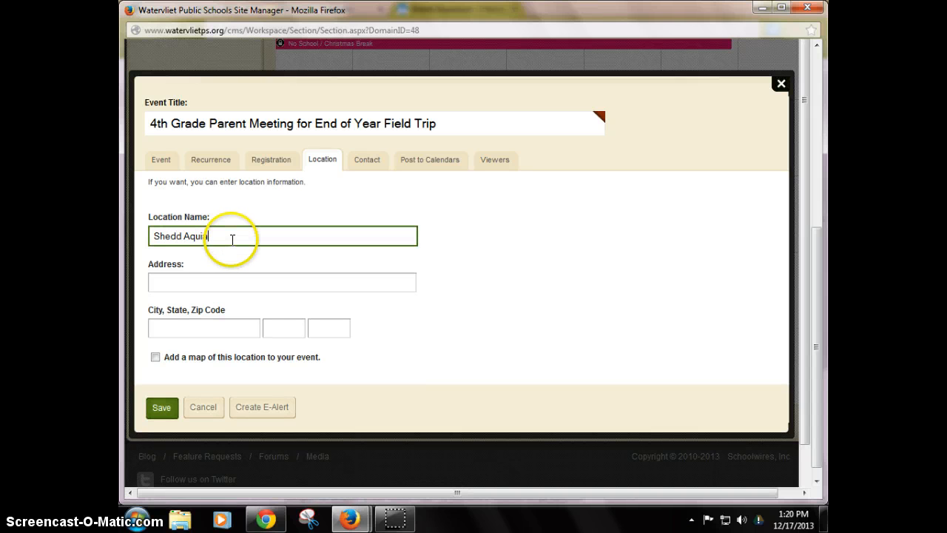
key("Tab")
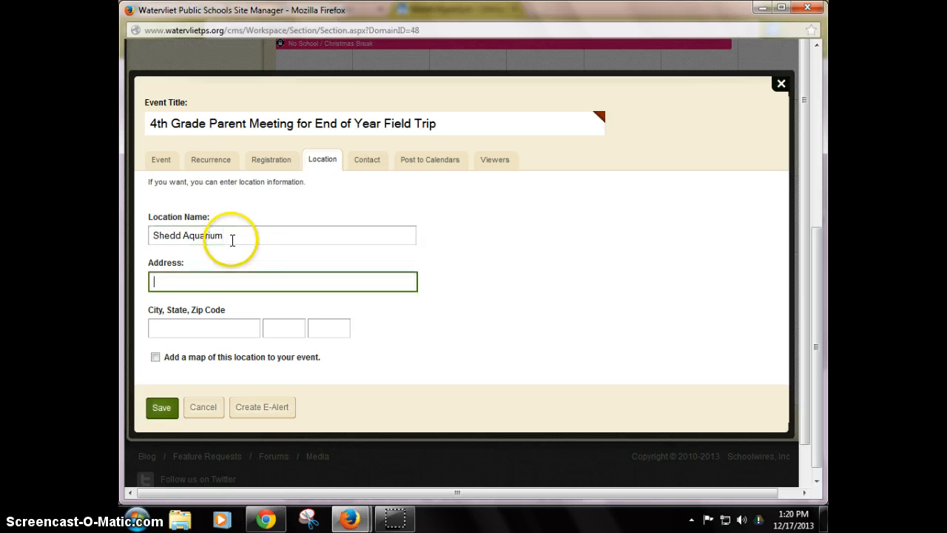
Search Google in Chrome for shedd aquarium, copy its street address and paste it into the location address.
left_click(265, 519)
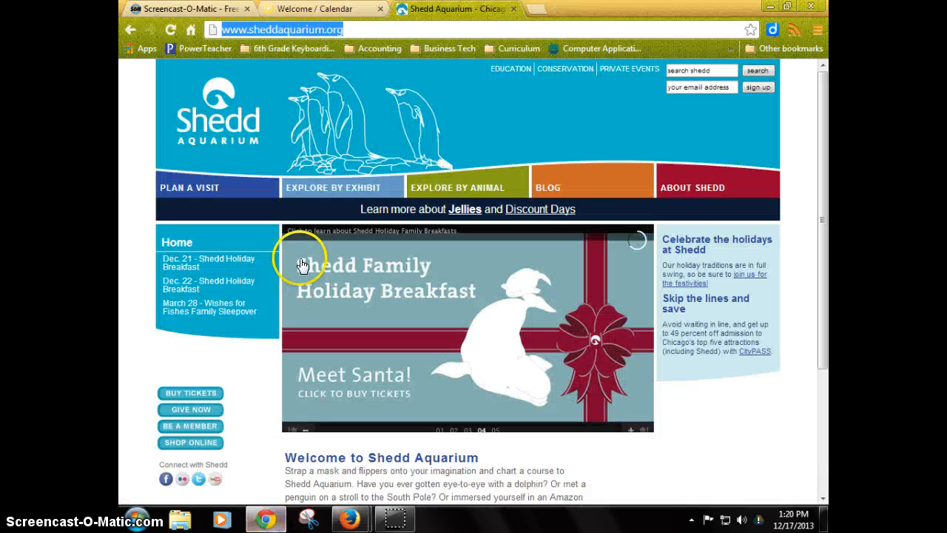
left_click(131, 30)
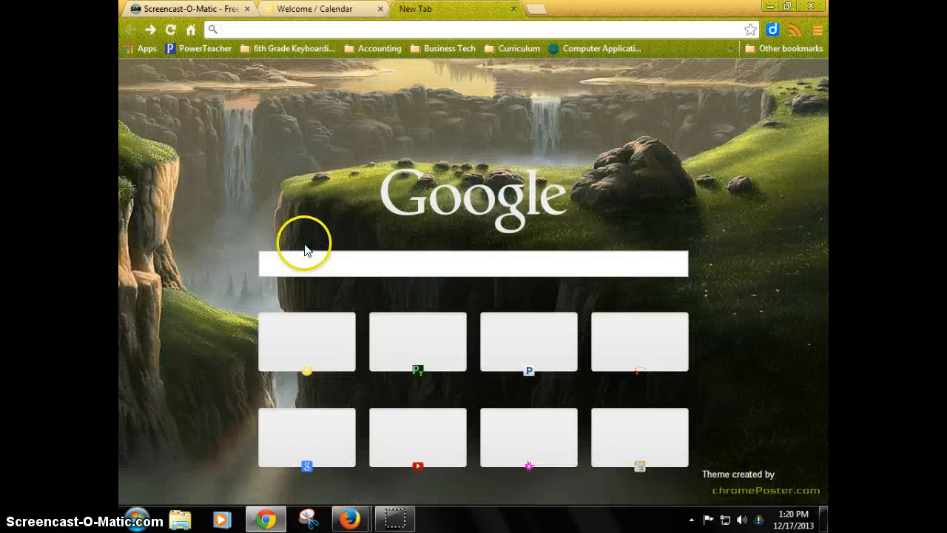
left_click(301, 32)
type("shedd")
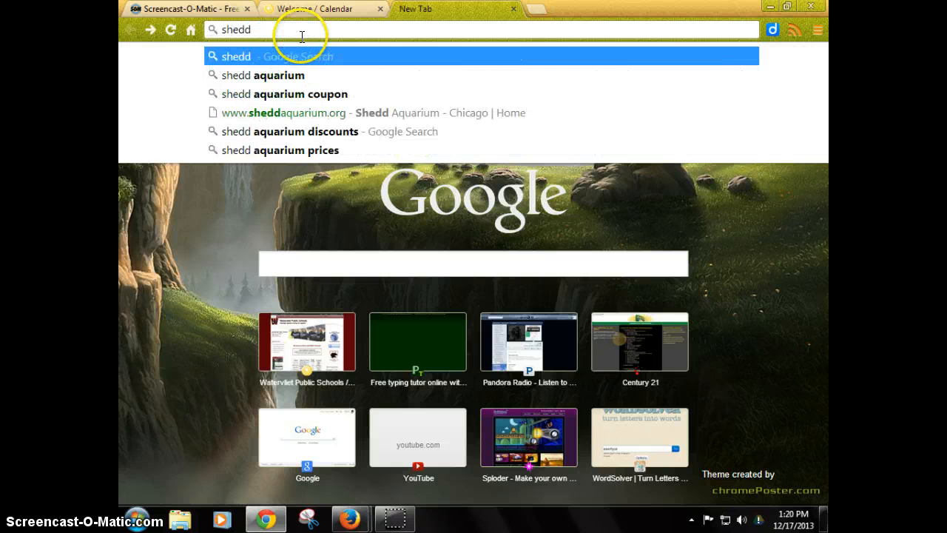
key("Down")
key("Return")
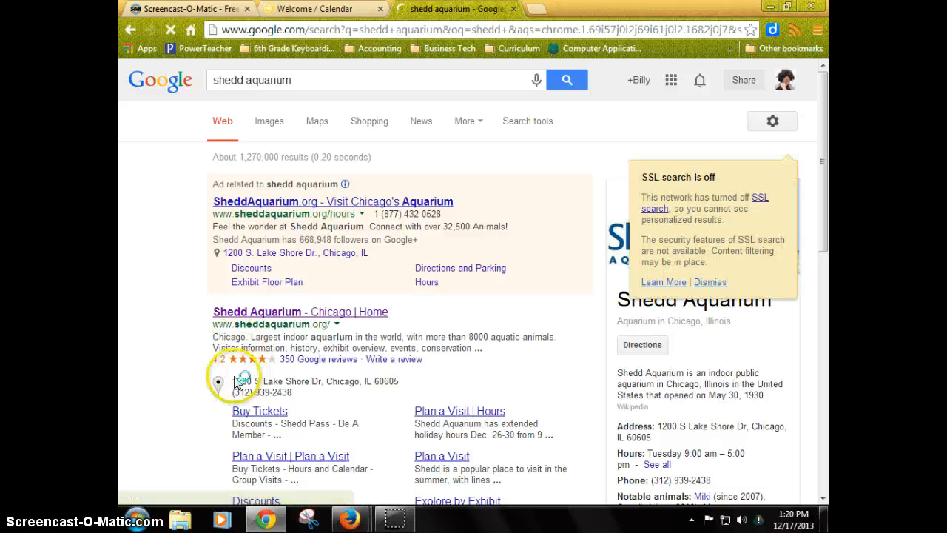
left_click_drag(364, 381, 400, 415)
key("ctrl+c")
left_click(345, 516)
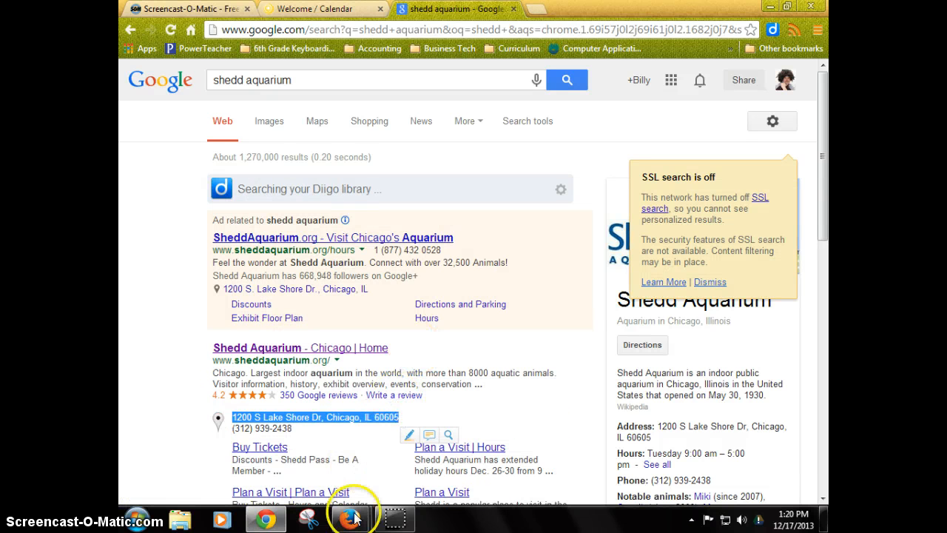
left_click(409, 454)
left_click(268, 291)
key("ctrl+v")
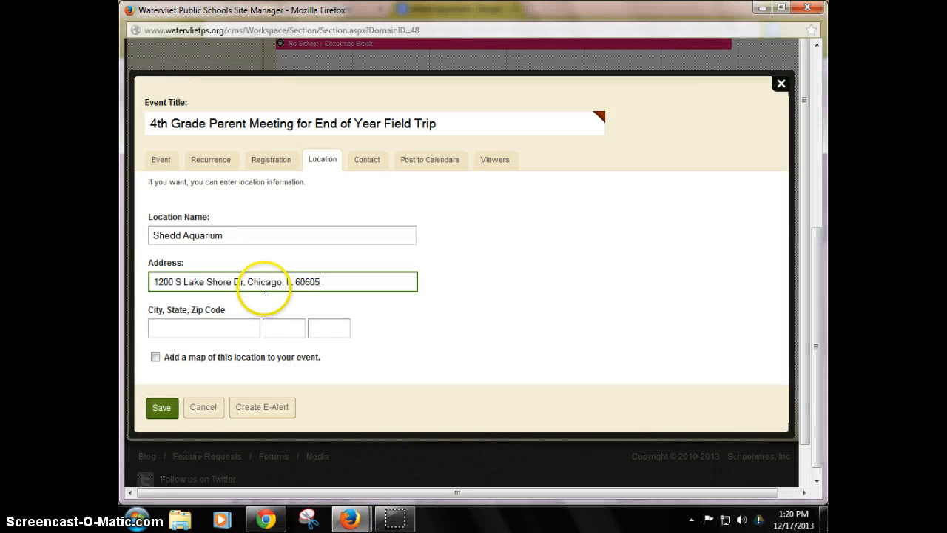
Move Chicago and IL out of the address into the city and state fields.
left_click(254, 282)
key("ctrl+x")
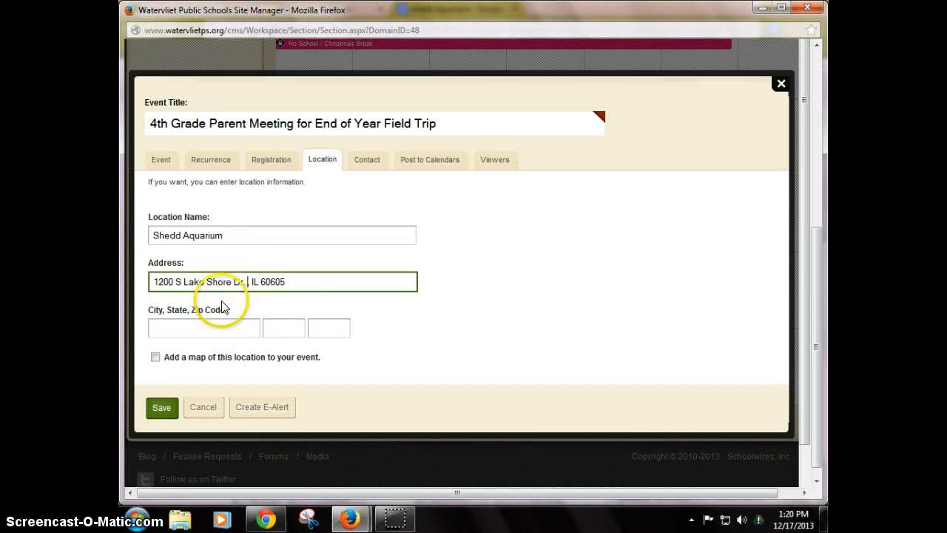
left_click(202, 329)
double_click(254, 281)
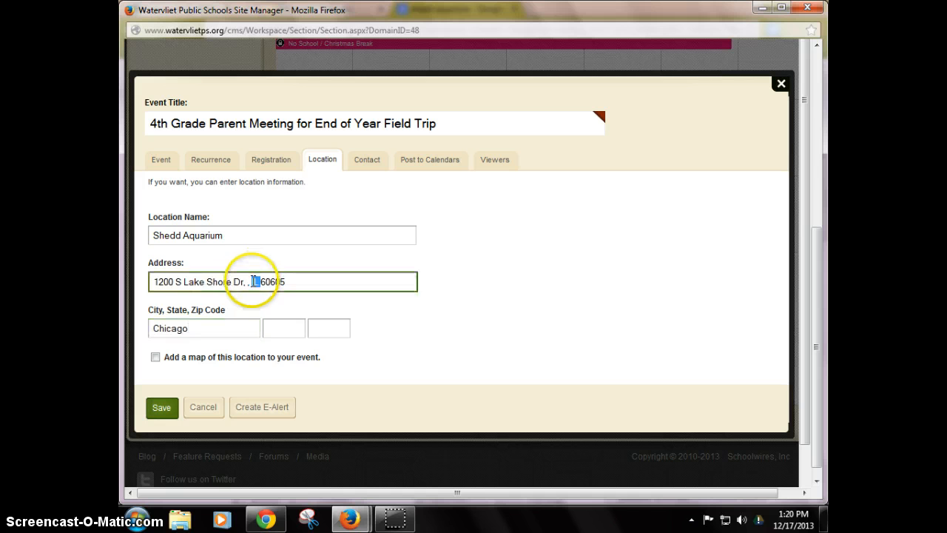
key("BackSpace")
left_click(274, 328)
type("IL")
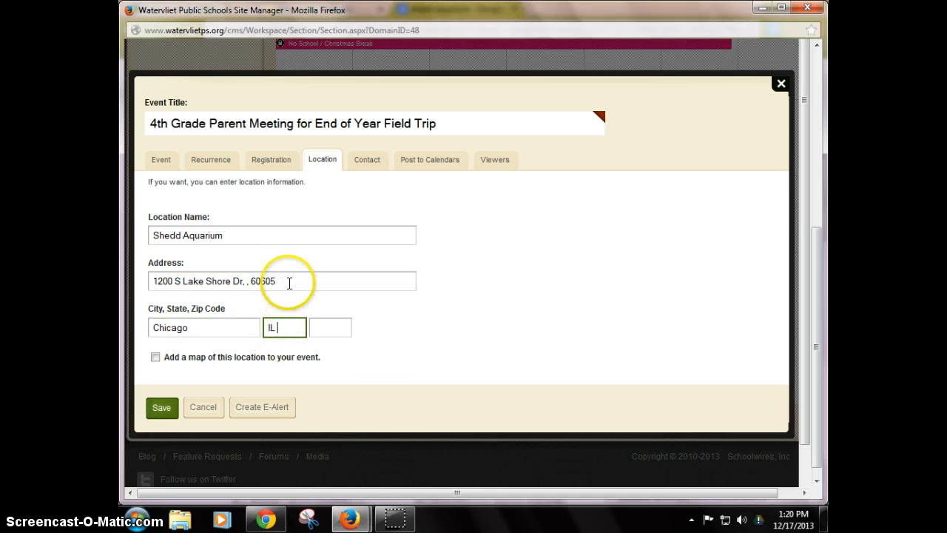
Move the zip code 60605 from the address into the zip code field and add a map of the location to the event.
left_click(265, 281)
key("ctrl+x")
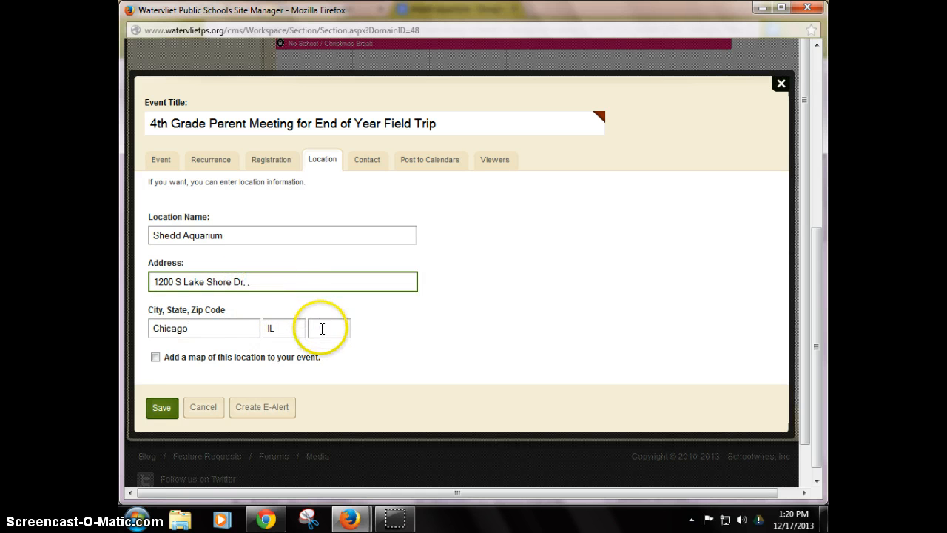
left_click(321, 328)
key("ctrl+v")
left_click(256, 280)
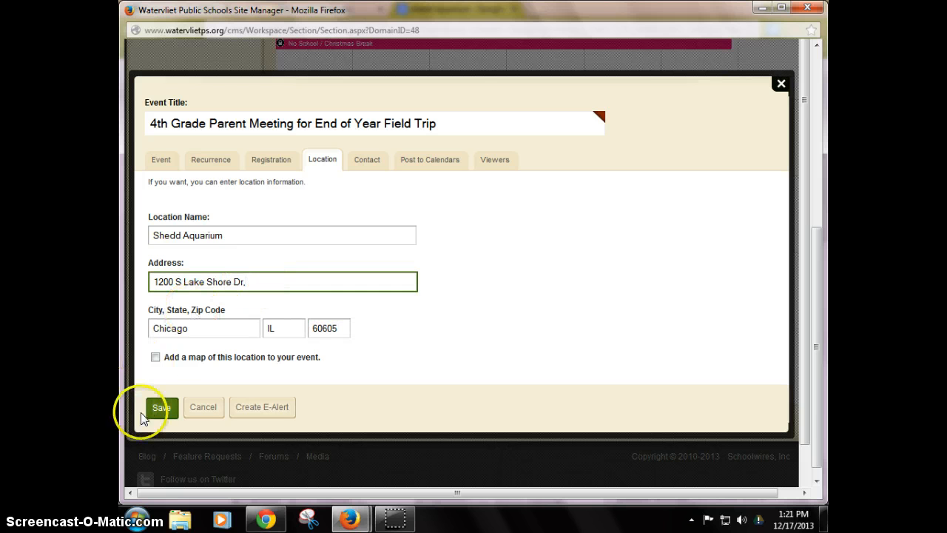
left_click(155, 356)
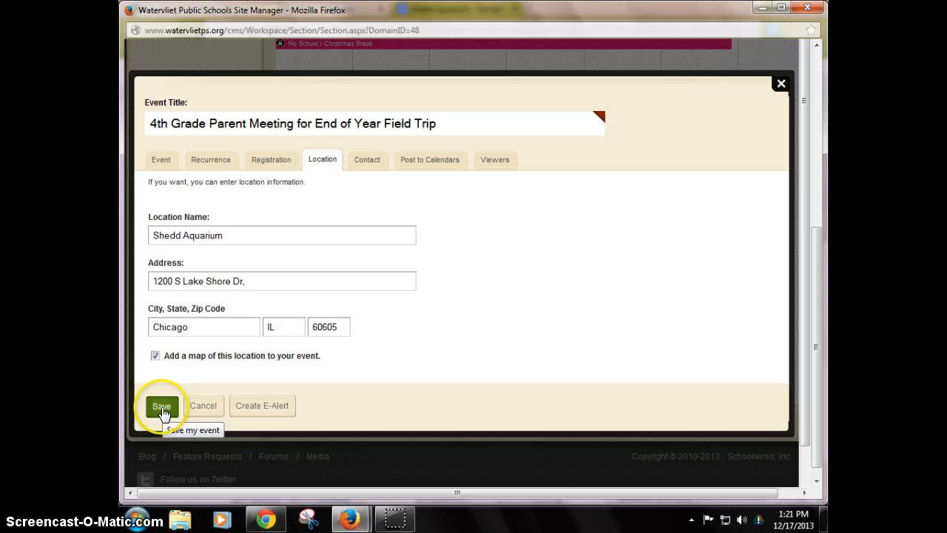
Examine the Contact, Post to Calendars and Viewers tabs, including the Assign Group category options.
left_click(365, 161)
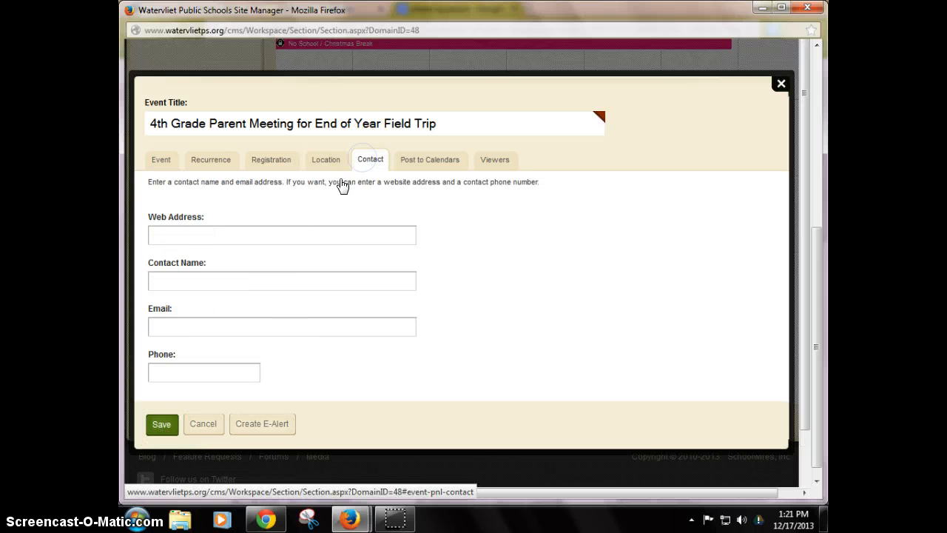
left_click(247, 231)
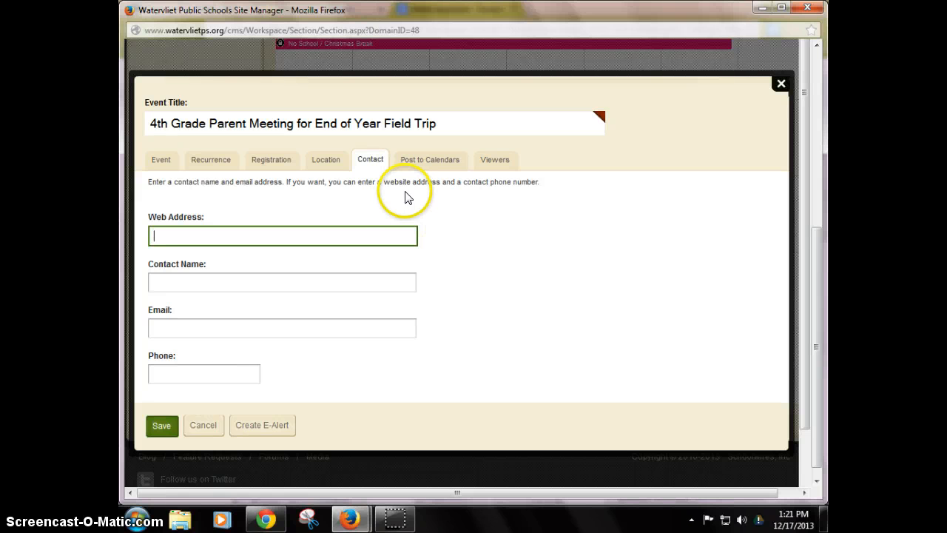
left_click(423, 162)
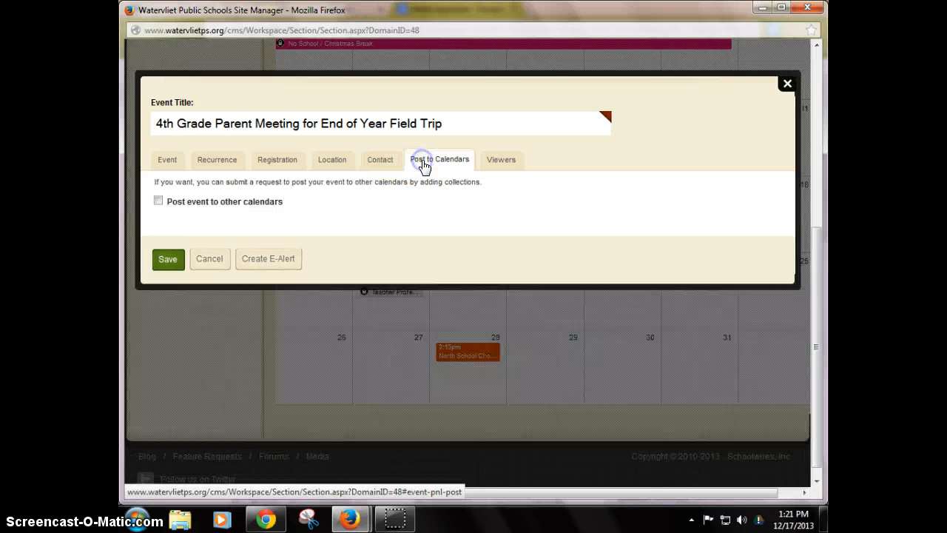
left_click(495, 160)
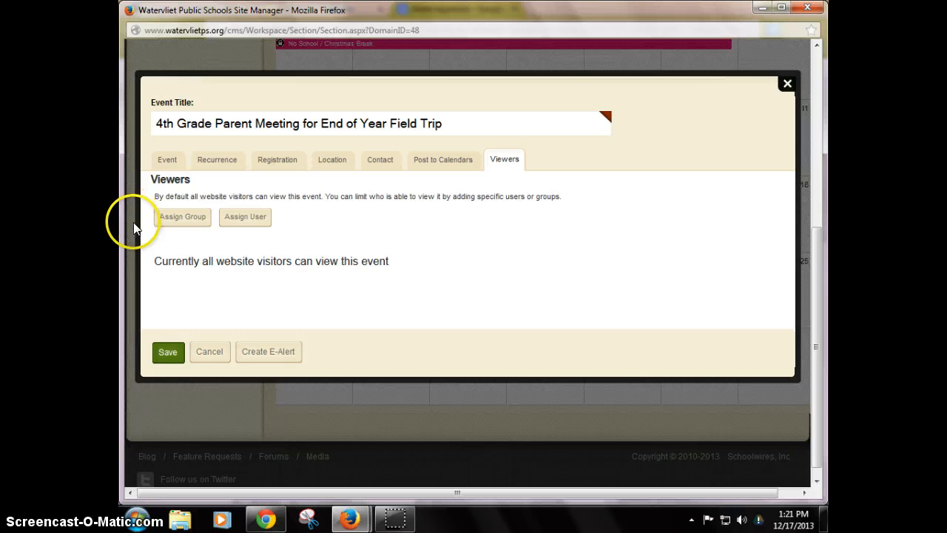
left_click(164, 220)
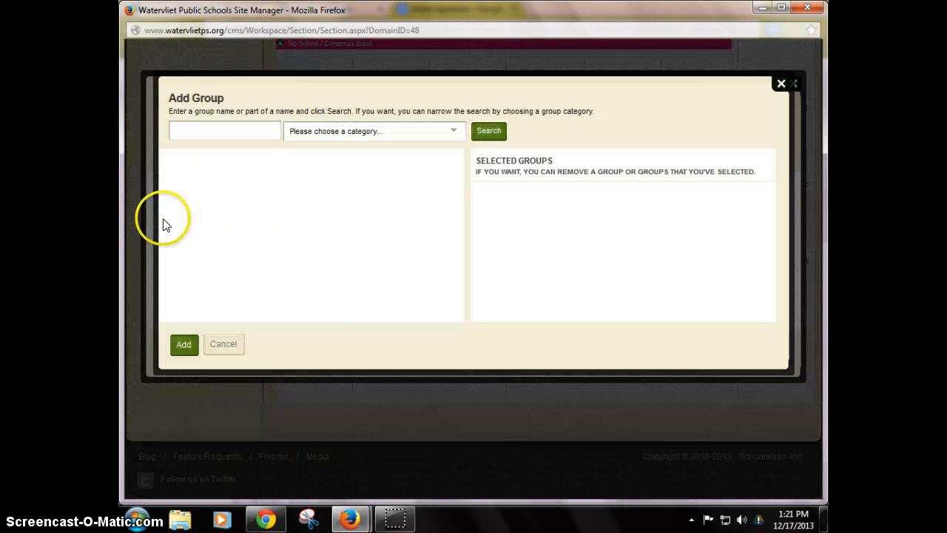
left_click(449, 133)
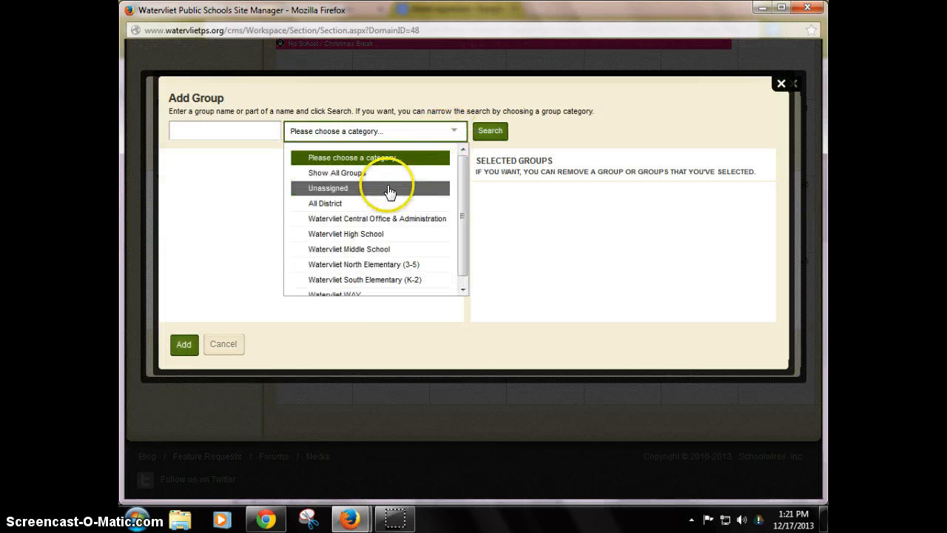
left_click(380, 264)
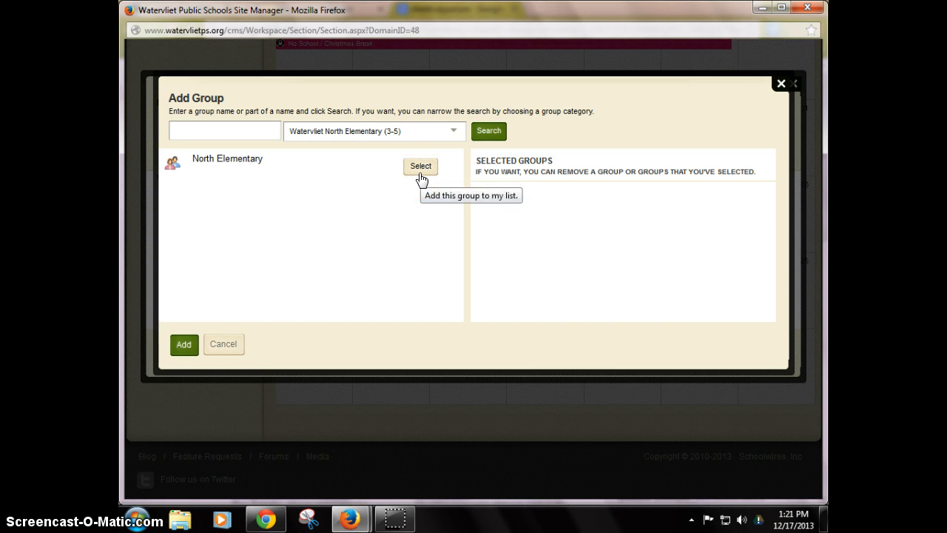
left_click(230, 353)
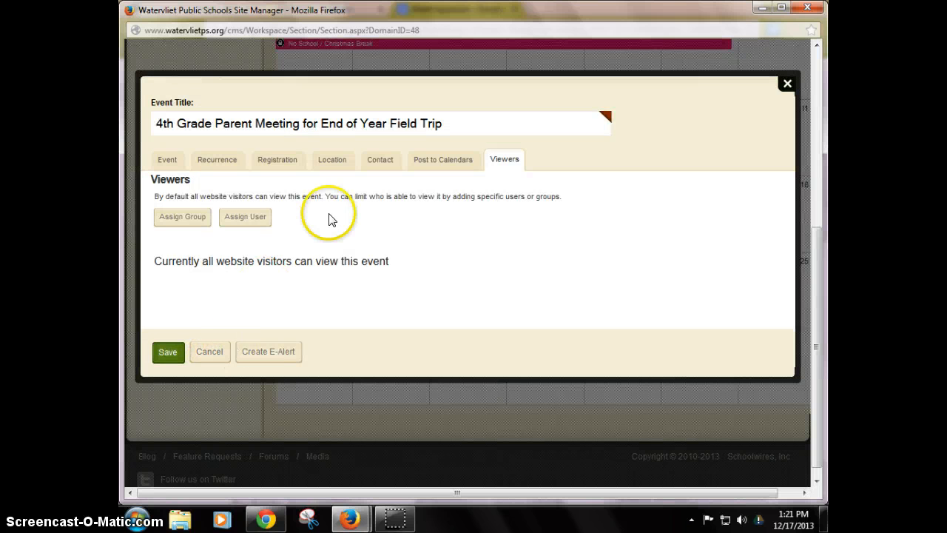
Post the event to other Watervliet Public Schools calendars, adding the North Elementary Calendar collection, and save the event.
left_click(434, 166)
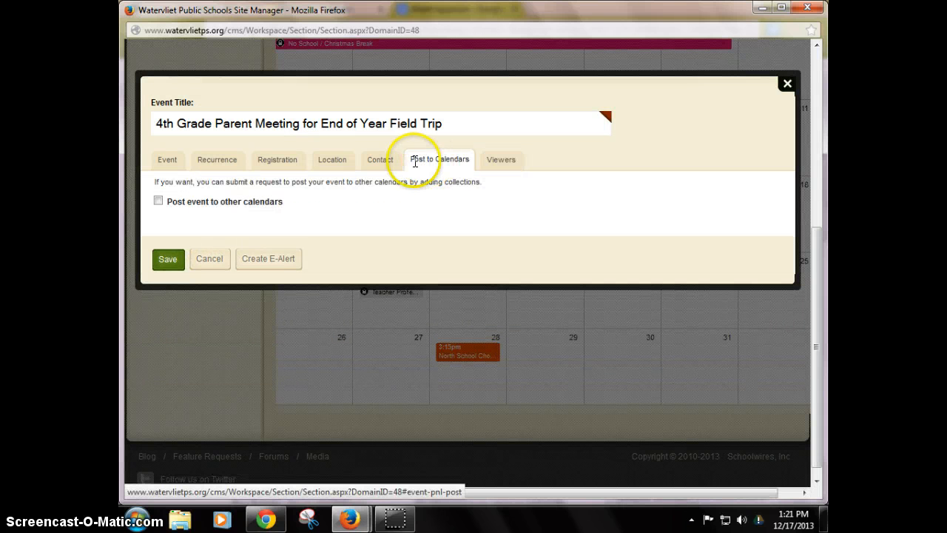
left_click(159, 202)
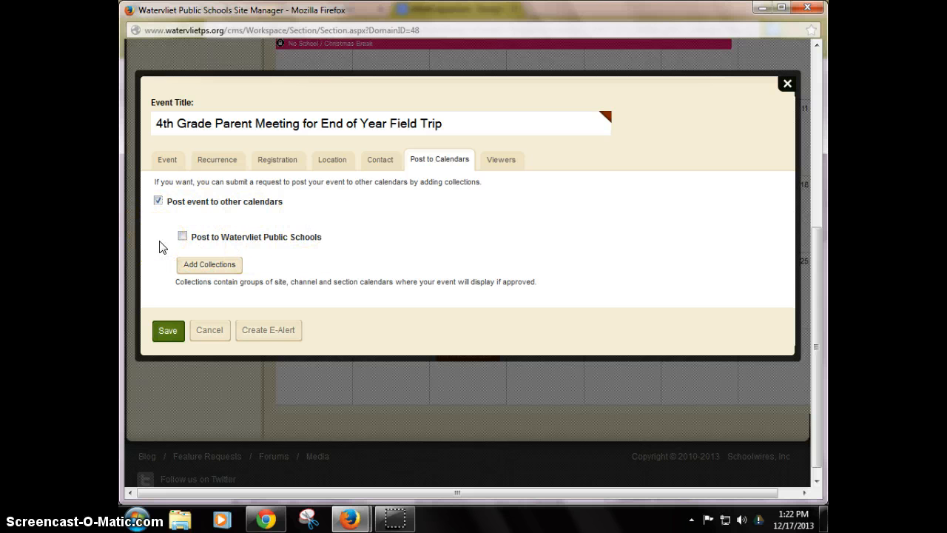
left_click(182, 237)
left_click(198, 264)
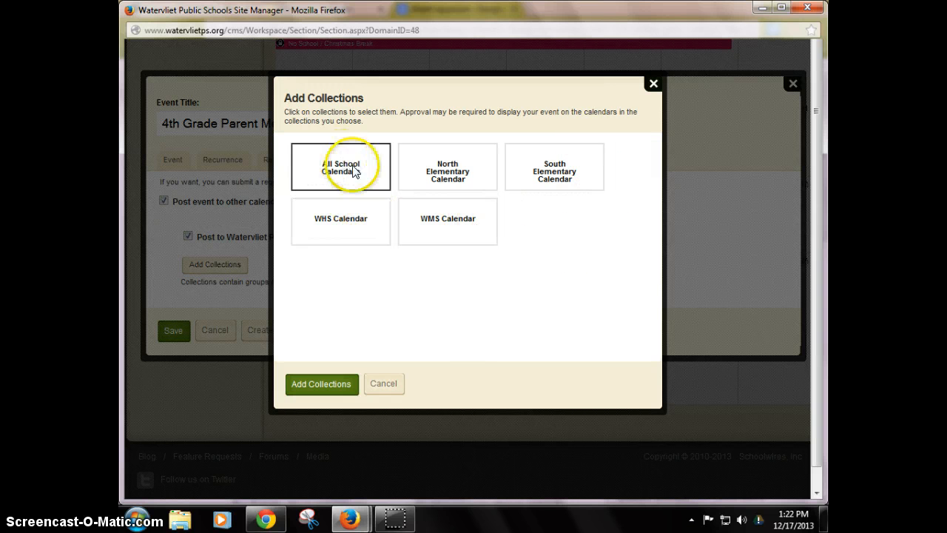
left_click(458, 225)
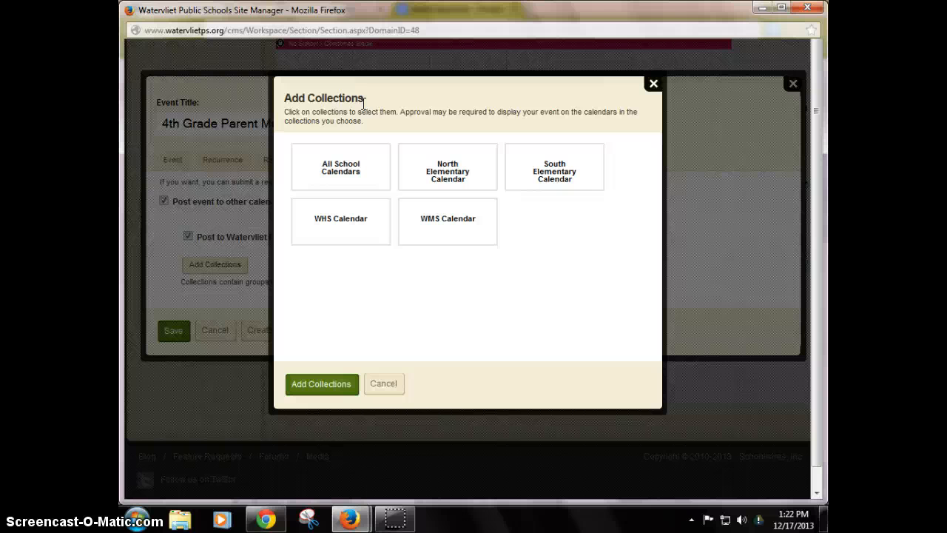
left_click(460, 173)
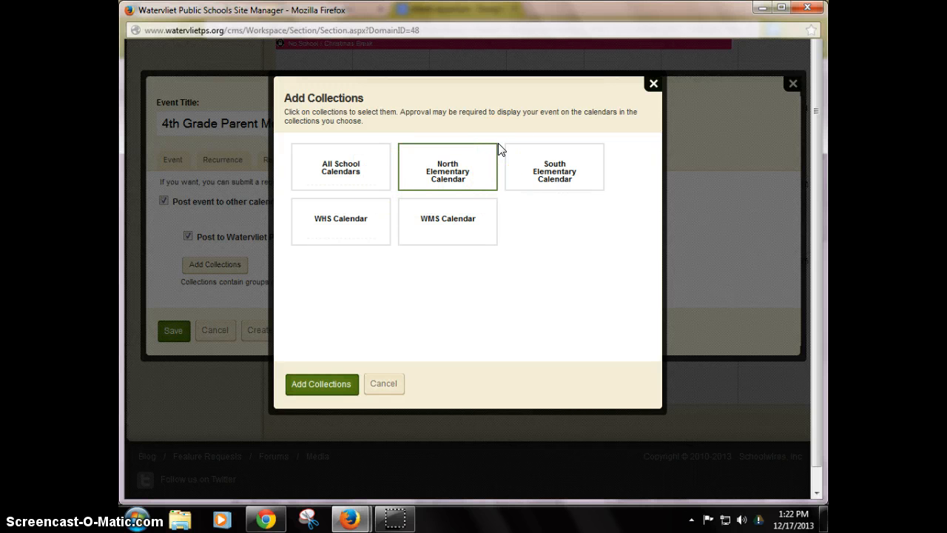
left_click(469, 166)
left_click(331, 384)
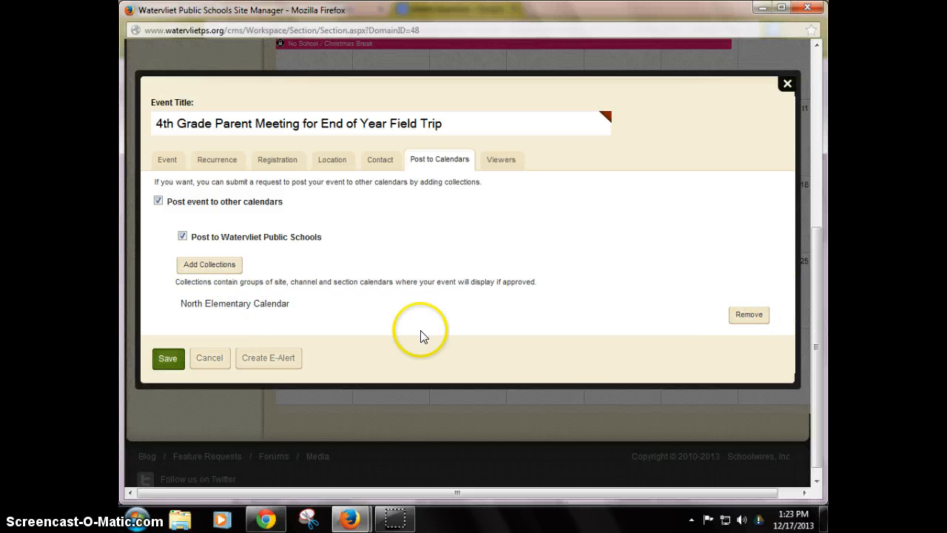
left_click(168, 358)
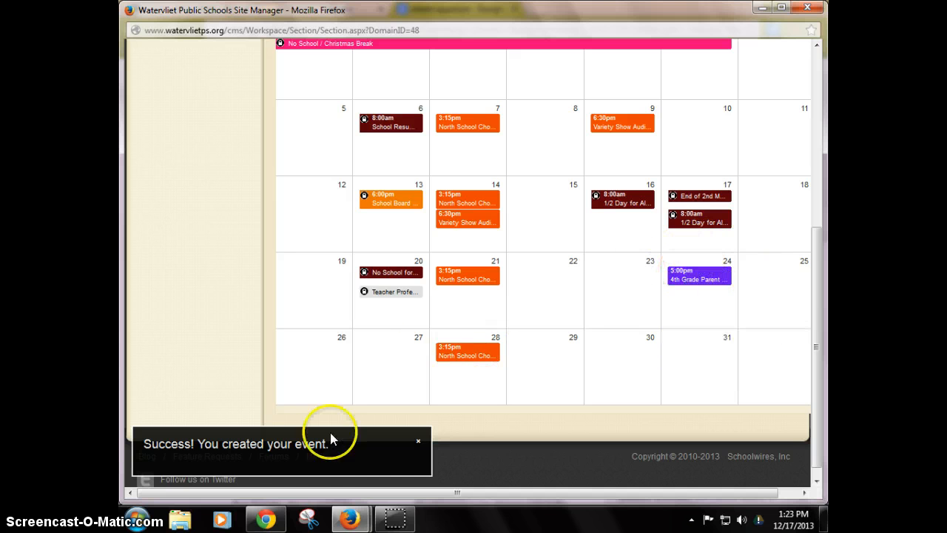
Switch to Chrome and open the North Calendar on the public school site, advancing to January 2014.
left_click(266, 520)
left_click(317, 9)
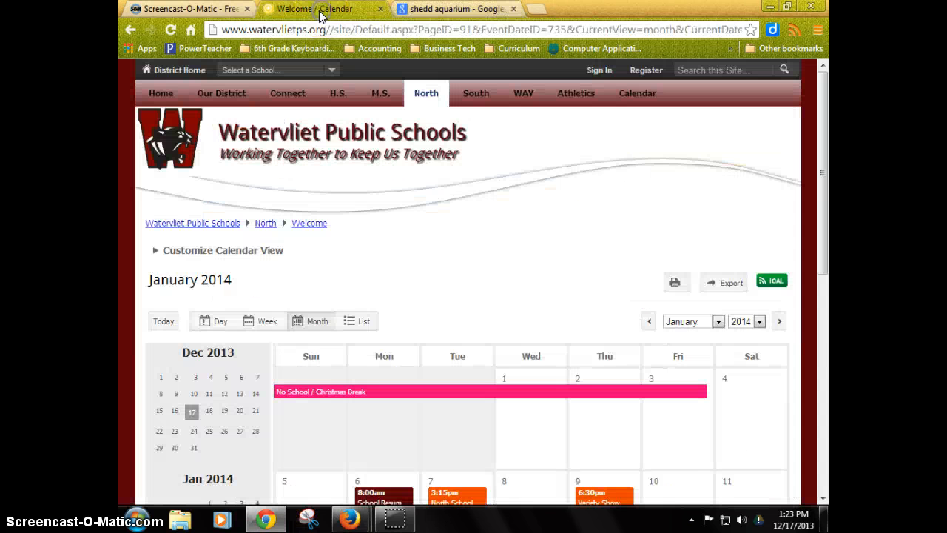
mouse_move(415, 112)
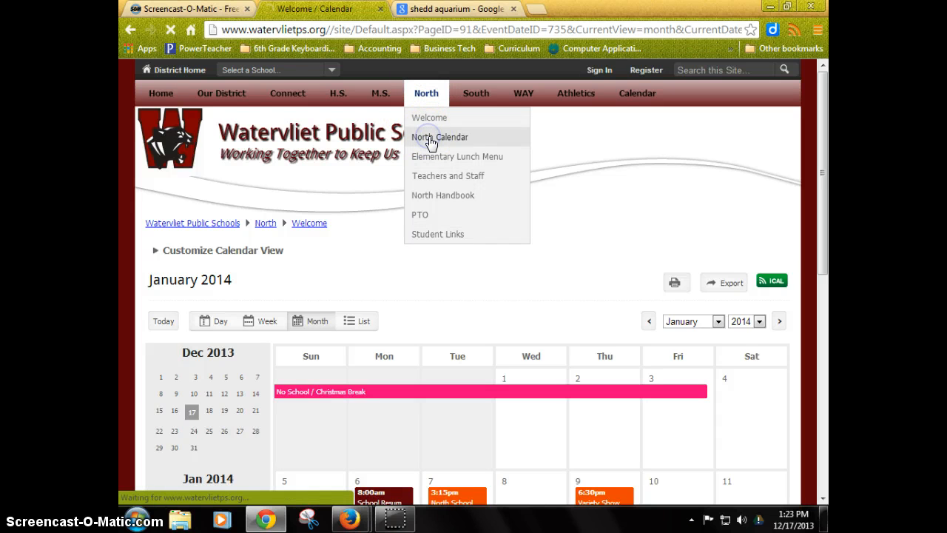
left_click(431, 141)
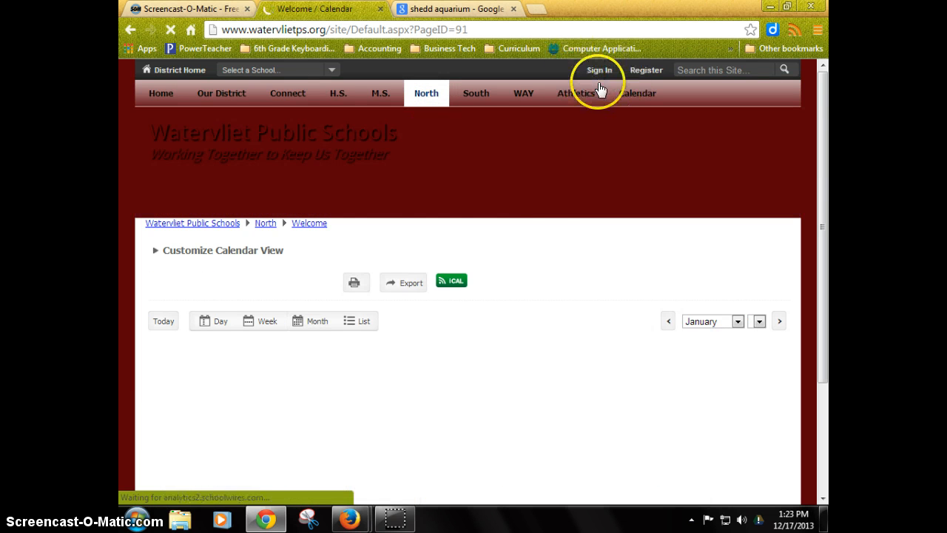
scroll(560, 221, "down", 3)
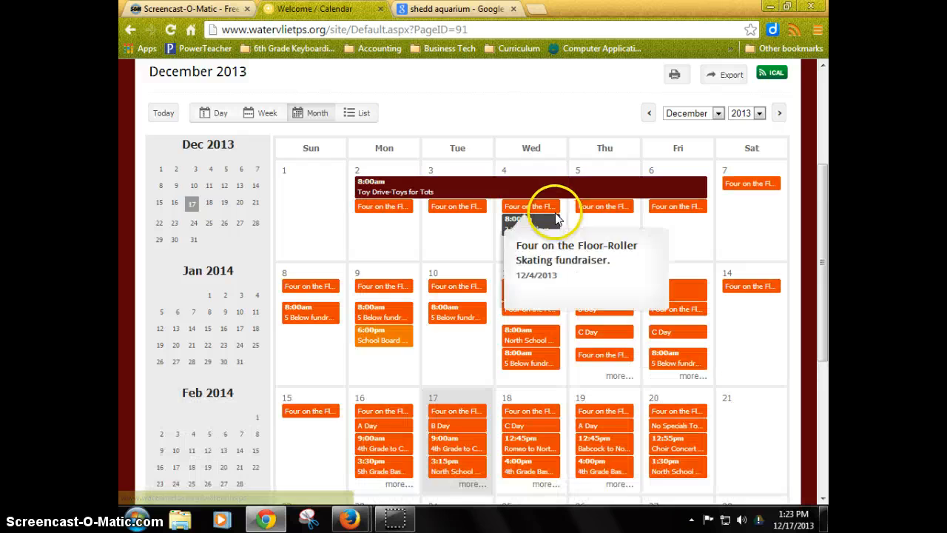
scroll(555, 207, "down", 2)
scroll(644, 148, "up", 3)
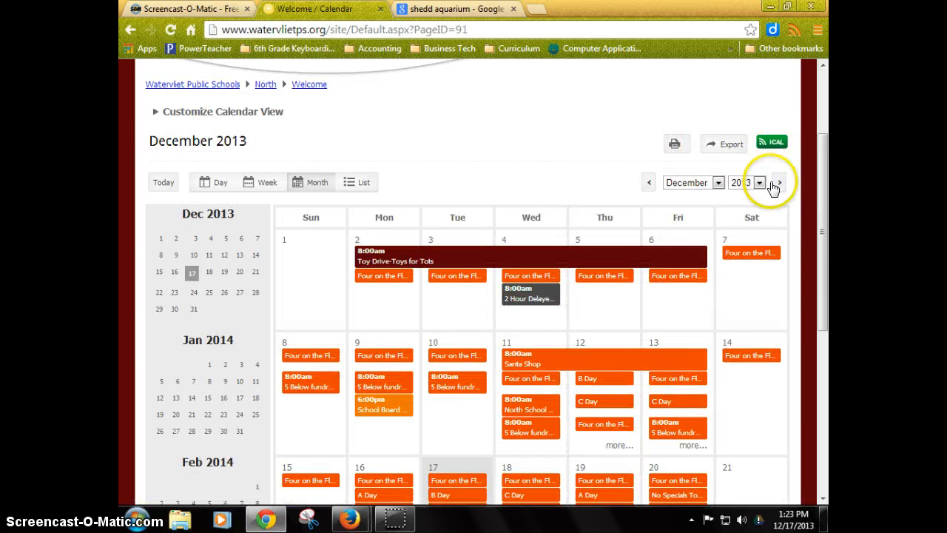
scroll(560, 274, "down", 1)
scroll(559, 274, "down", 1)
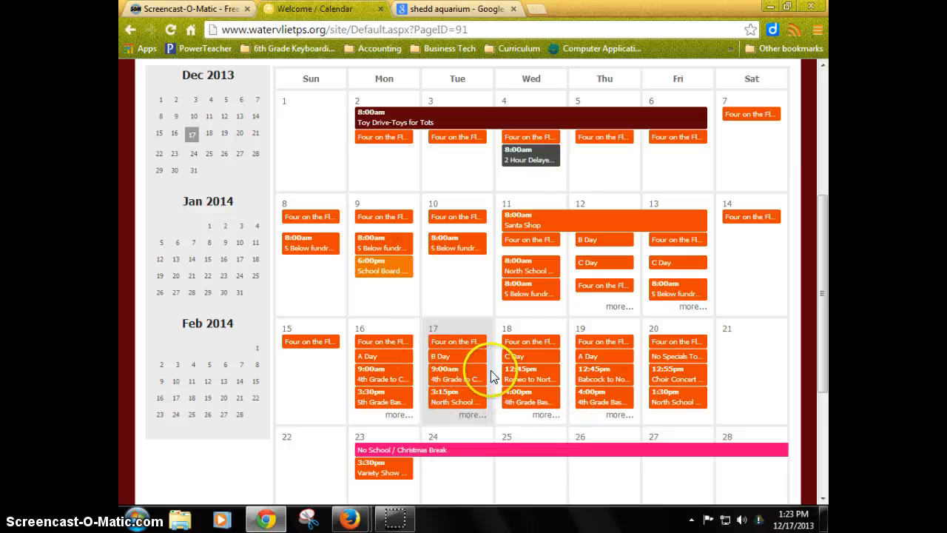
scroll(517, 319, "up", 1)
scroll(517, 319, "up", 1)
left_click(779, 182)
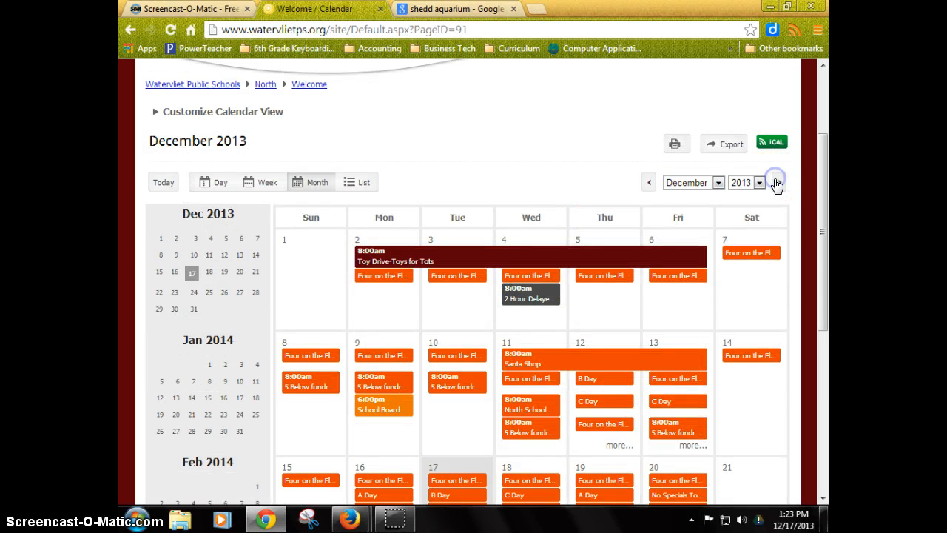
Open the 4th Grade Parent Meeting event on January 24 in the calendar.
scroll(706, 260, "down", 3)
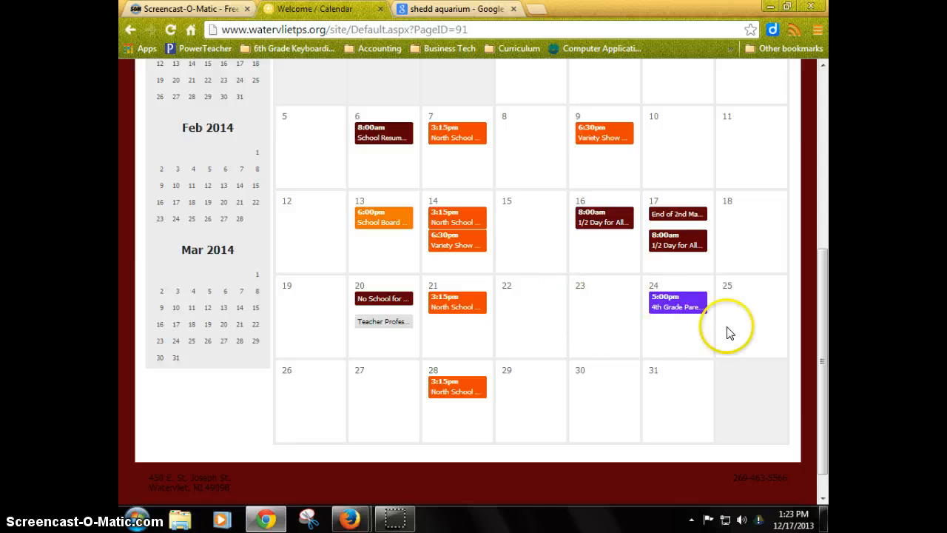
mouse_move(663, 305)
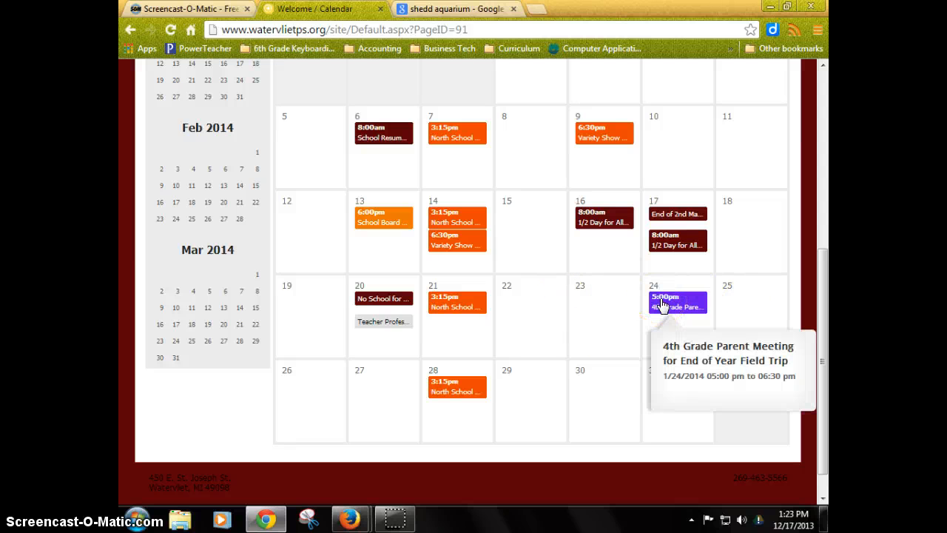
left_click(662, 303)
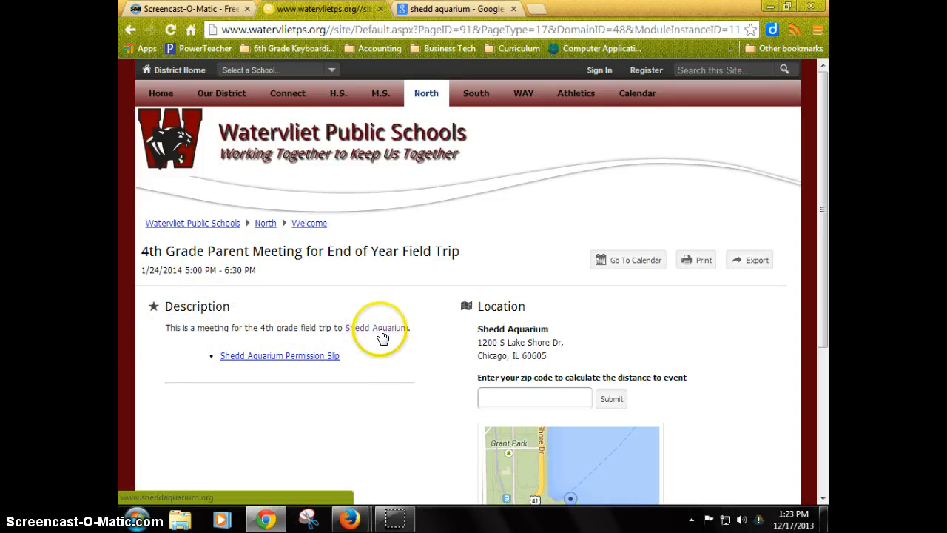
Test the Shedd Aquarium link and the permission slip link in the event's description.
left_click(381, 330)
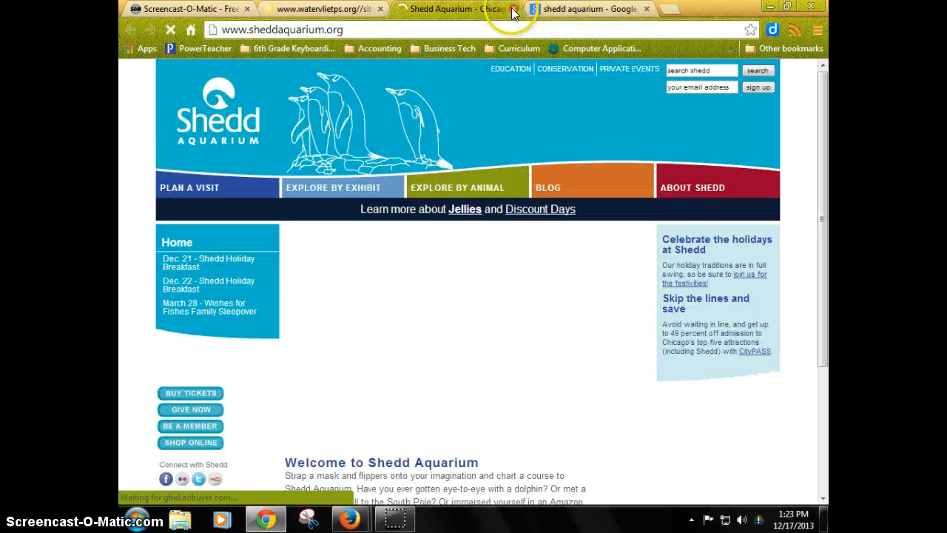
left_click(513, 9)
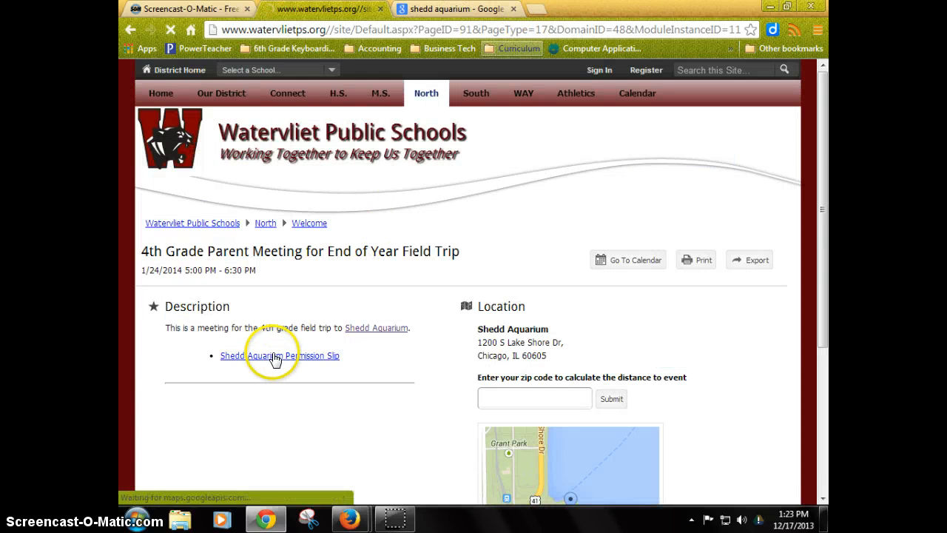
left_click(273, 358)
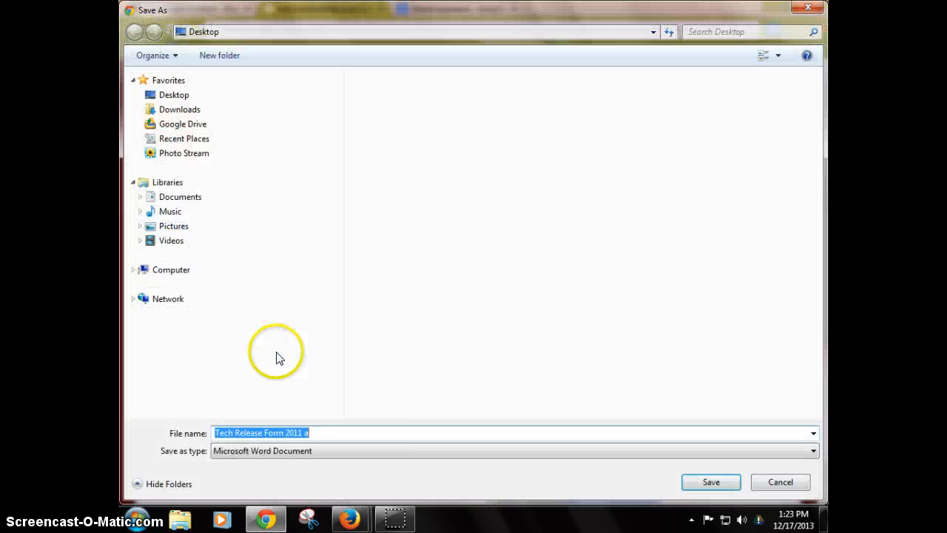
left_click(770, 483)
Calculate the distance to the event from zip code 49098.
scroll(729, 429, "down", 2)
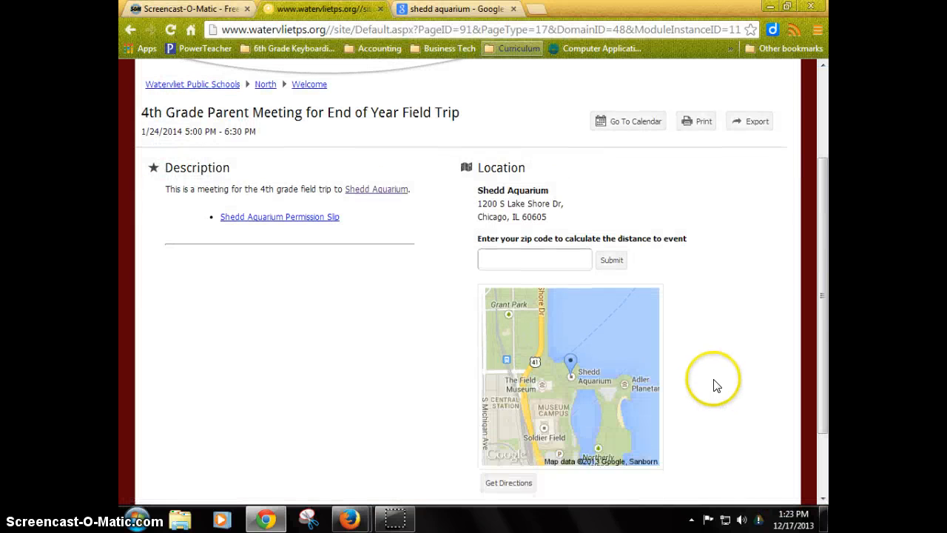
scroll(688, 340, "down", 1)
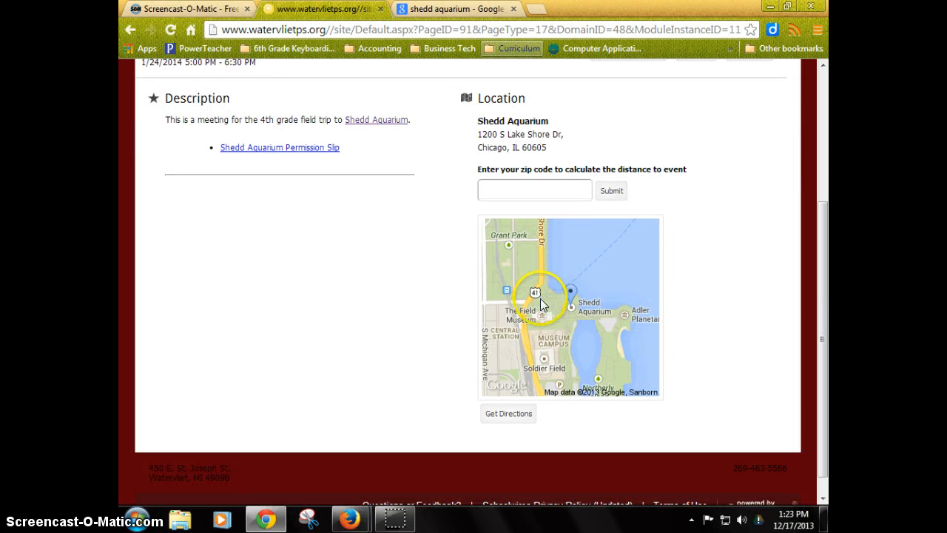
left_click(536, 195)
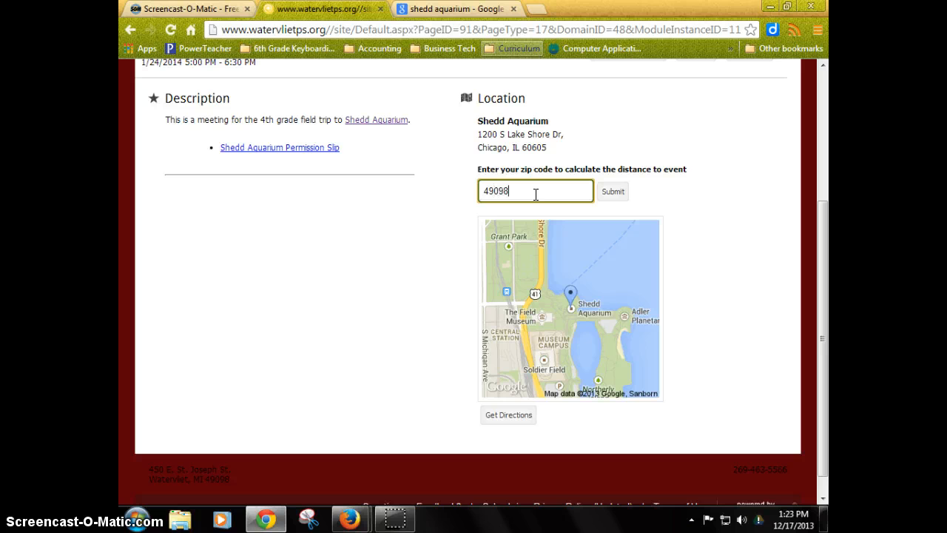
left_click(608, 194)
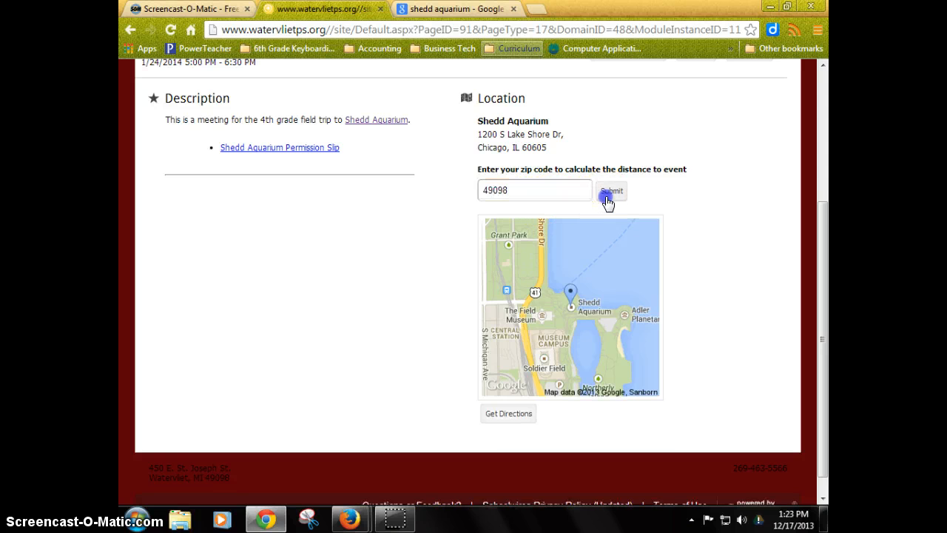
Open Google Maps directions to the event's Shedd Aquarium location, then close the directions tab and return to the event page.
left_click(499, 425)
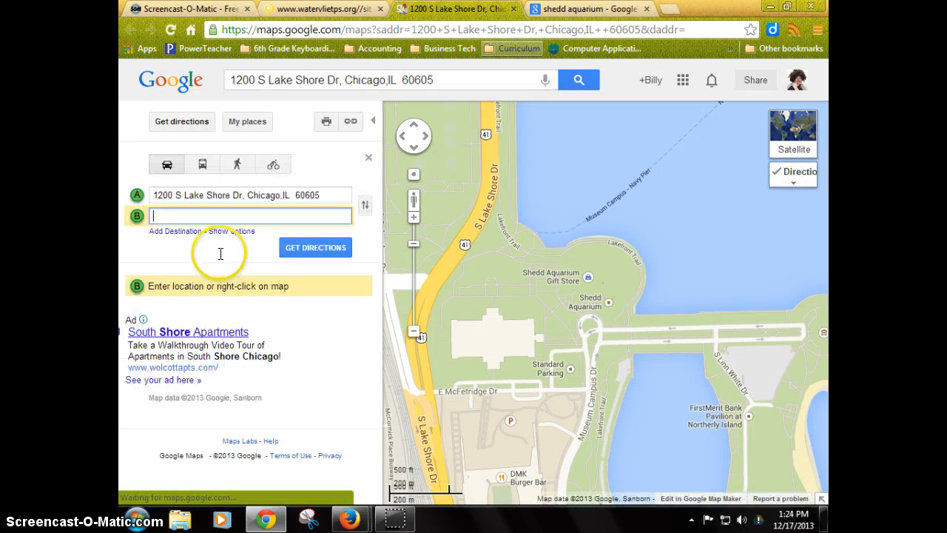
left_click(513, 9)
scroll(390, 333, "up", 2)
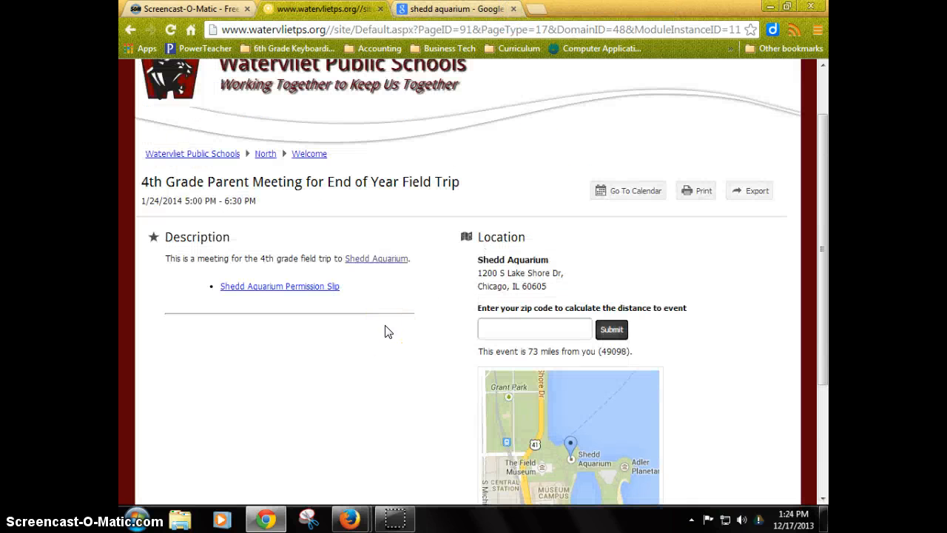
scroll(384, 332, "up", 1)
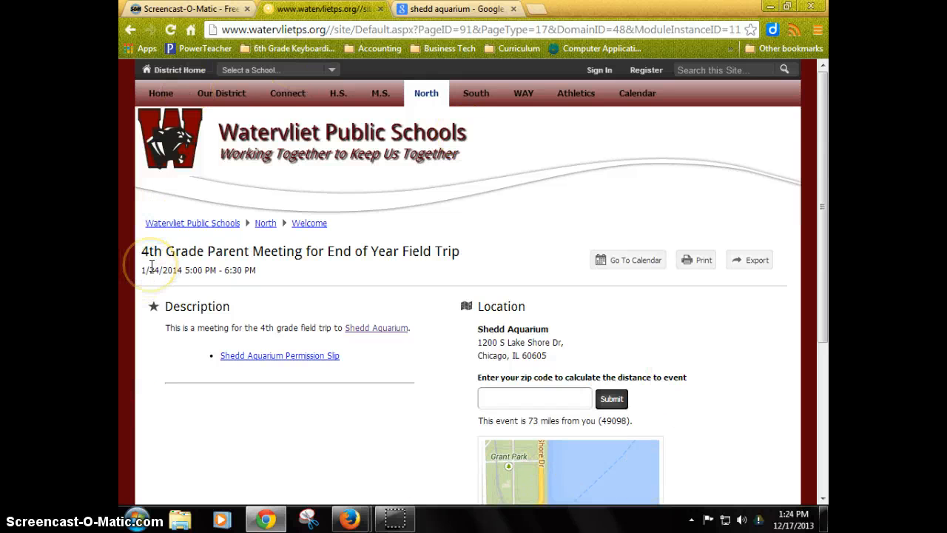
Open the North Teachers and Staff directory and browse a teacher's home page.
mouse_move(425, 93)
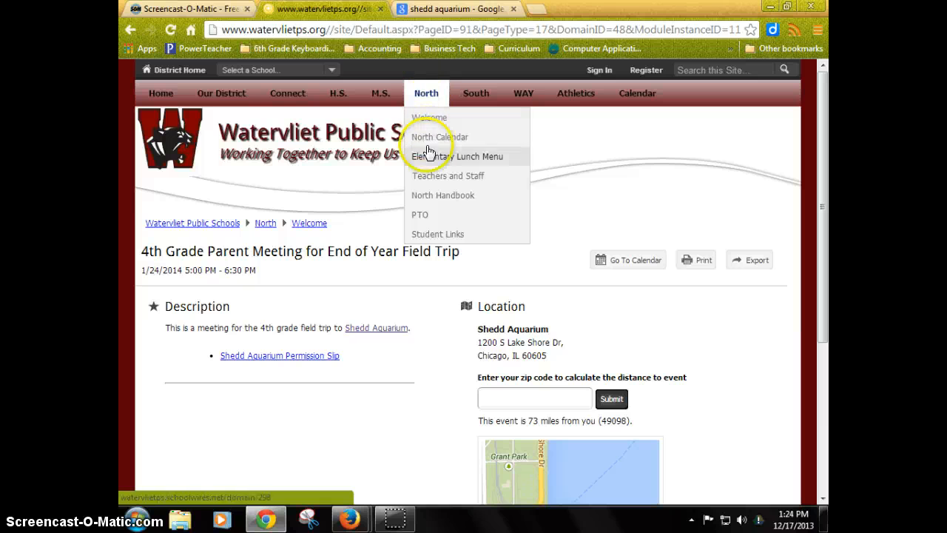
left_click(429, 175)
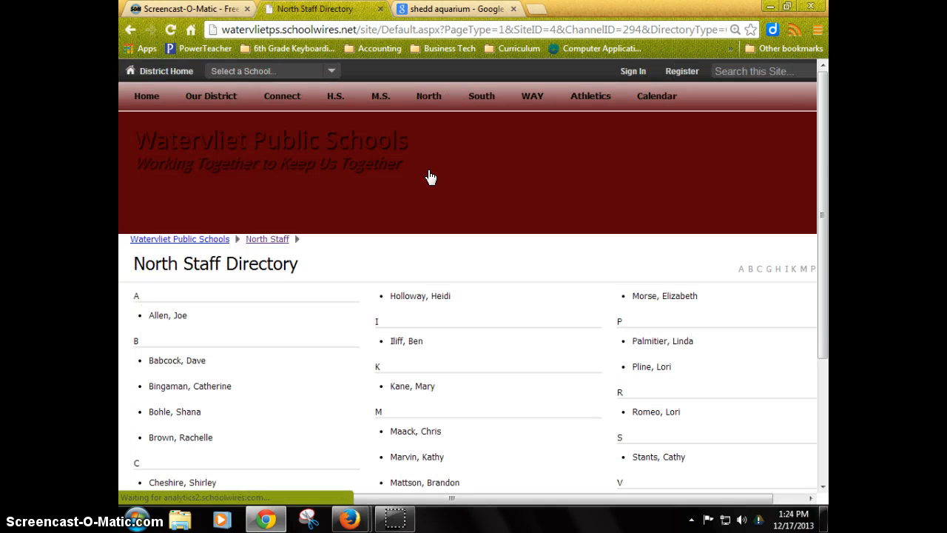
scroll(529, 296, "down", 3)
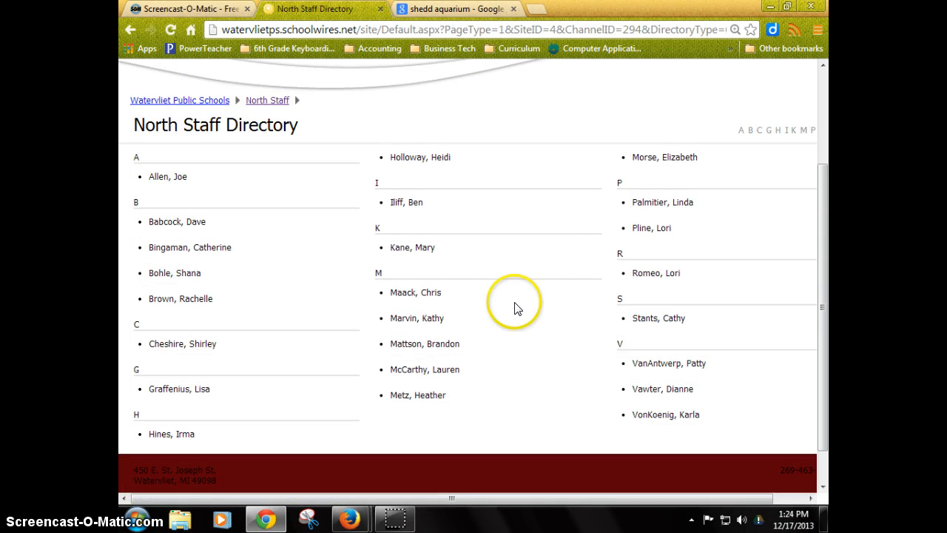
left_click(421, 399)
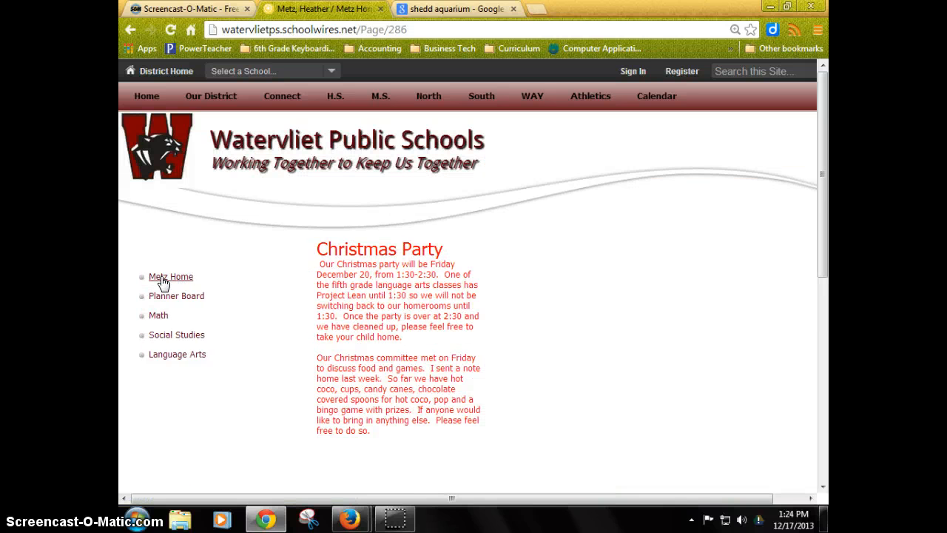
scroll(241, 286, "down", 4)
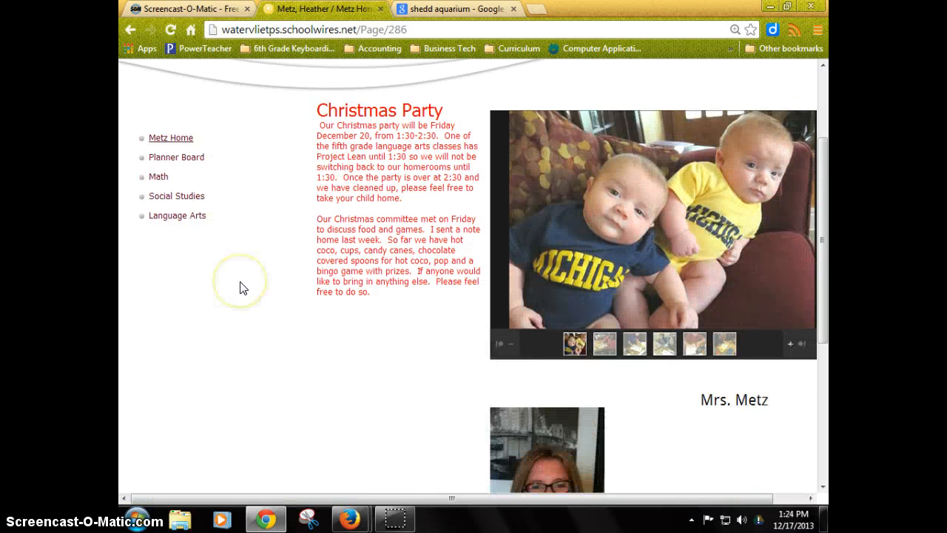
scroll(241, 287, "down", 2)
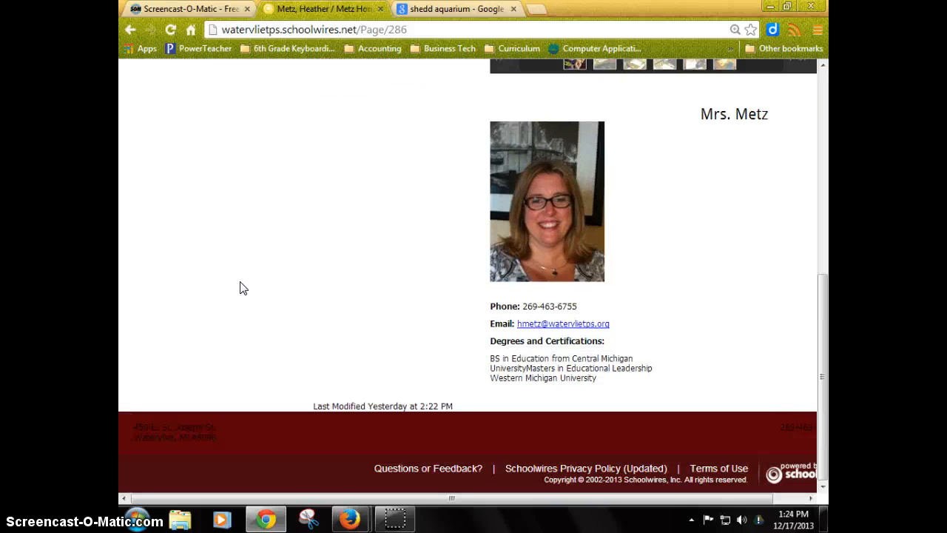
scroll(242, 288, "up", 5)
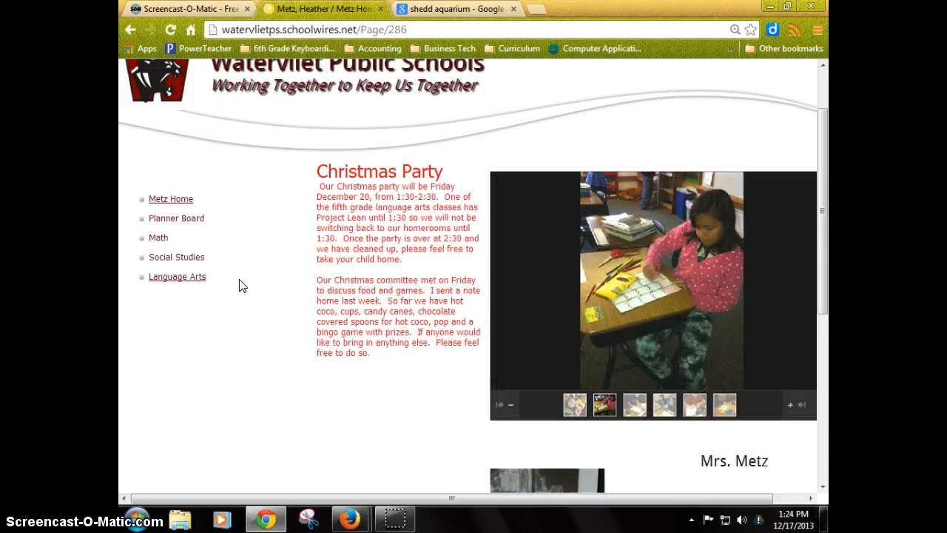
Open the teacher's Planner Board page and scroll through the weekly planner.
left_click(185, 220)
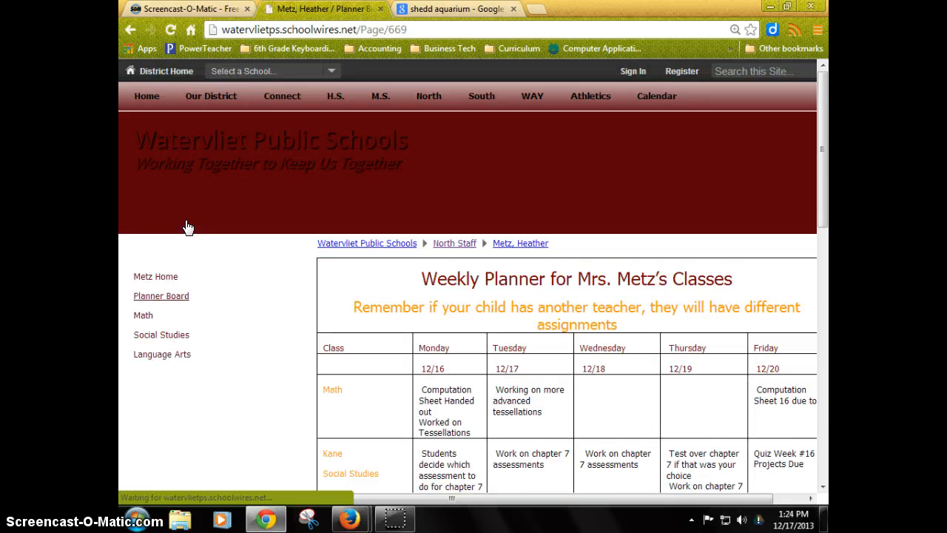
scroll(274, 258, "down", 5)
scroll(275, 261, "down", 1)
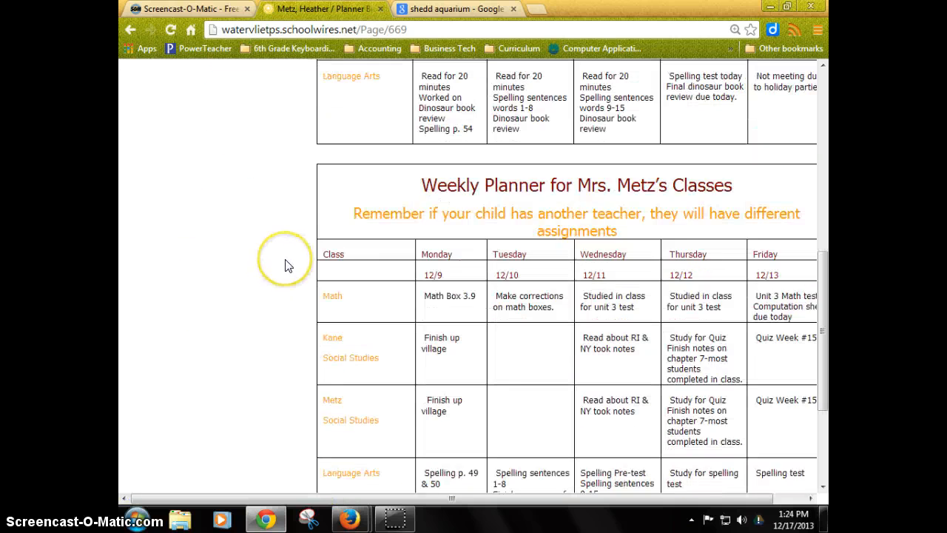
scroll(281, 263, "up", 6)
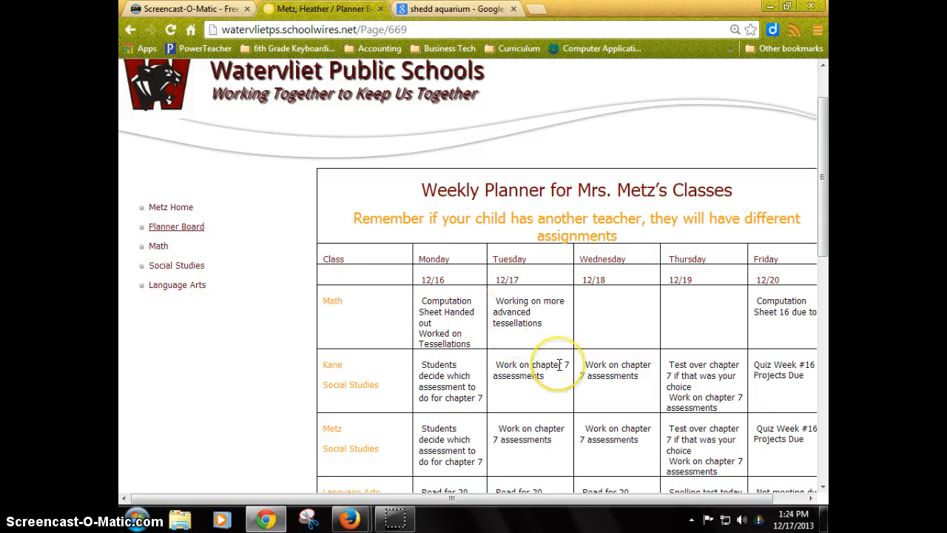
scroll(530, 361, "up", 1)
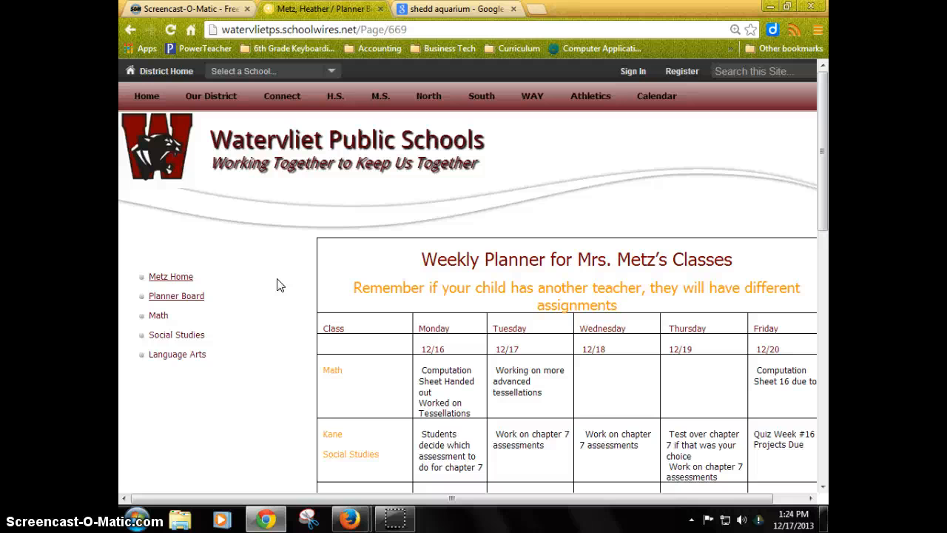
Return to the North Calendar and advance to January 2014 to examine the 4th grade event on January 24.
mouse_move(429, 96)
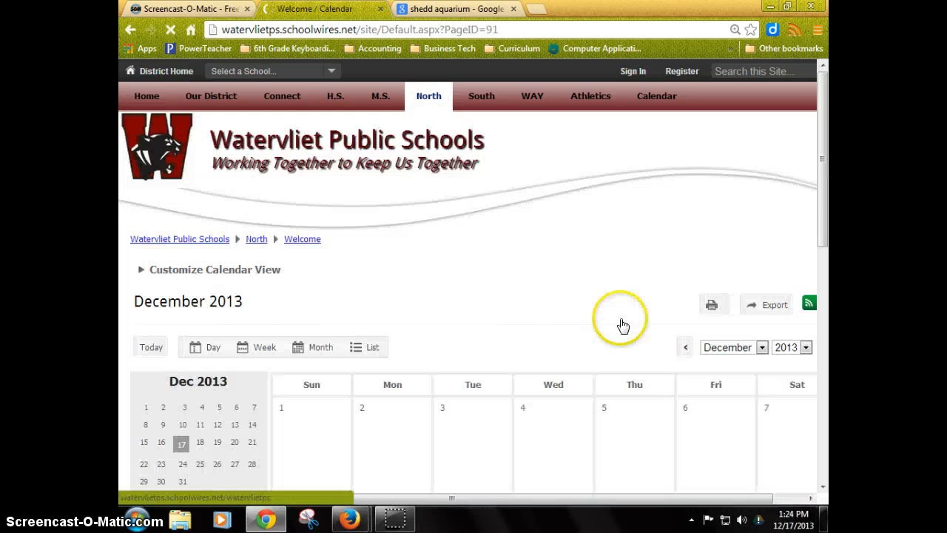
scroll(621, 323, "down", 2)
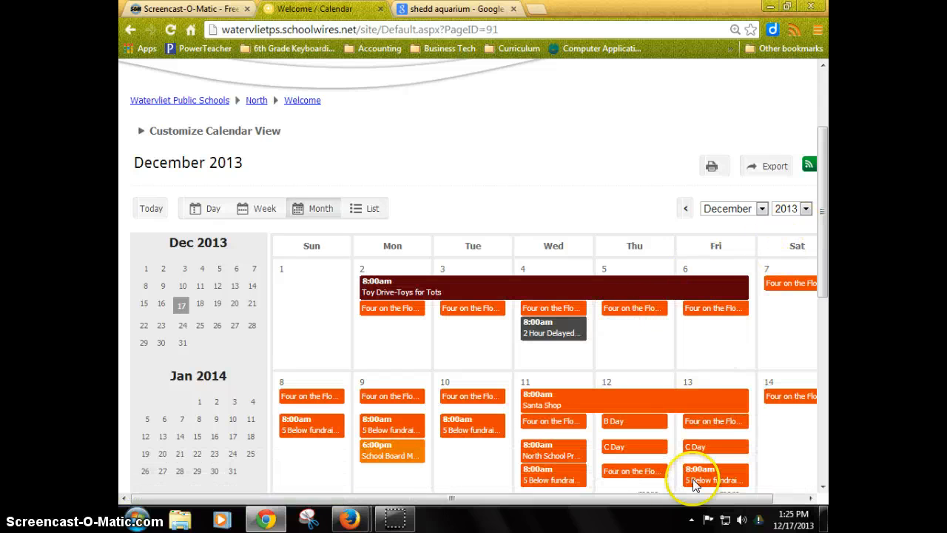
left_click_drag(678, 500, 710, 501)
left_click(797, 208)
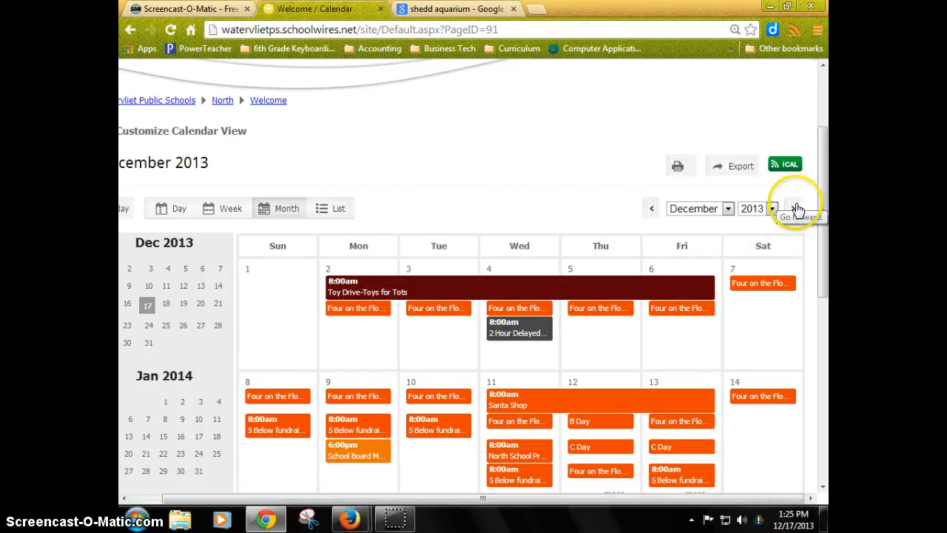
scroll(713, 346, "down", 3)
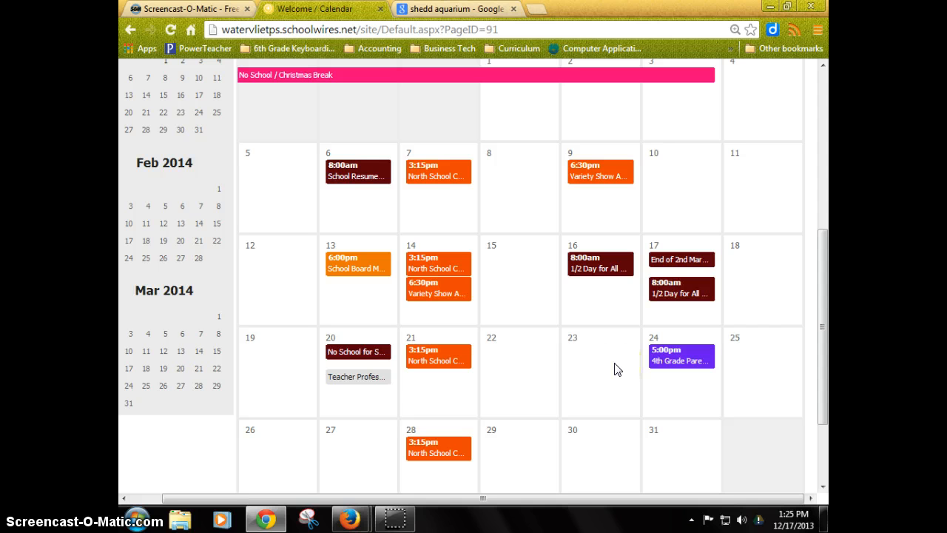
scroll(618, 369, "up", 2)
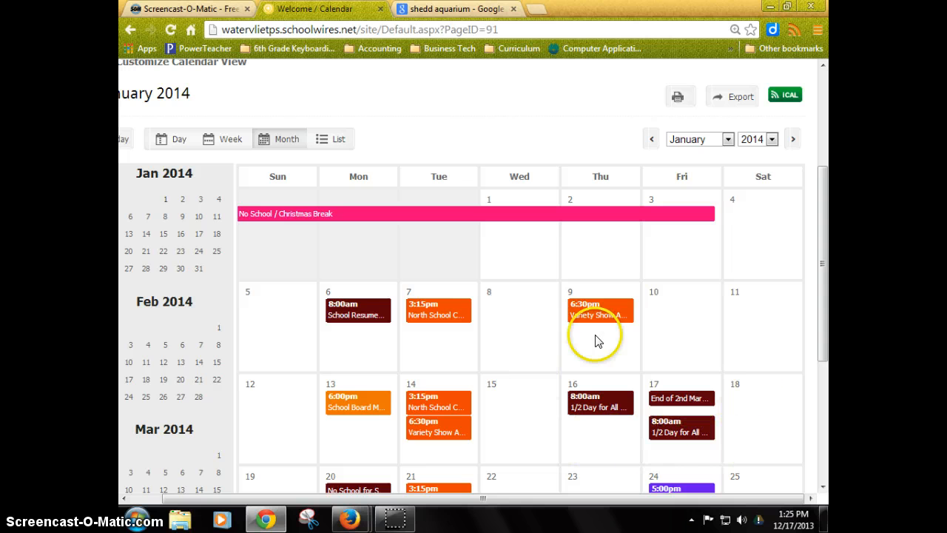
scroll(751, 387, "down", 2)
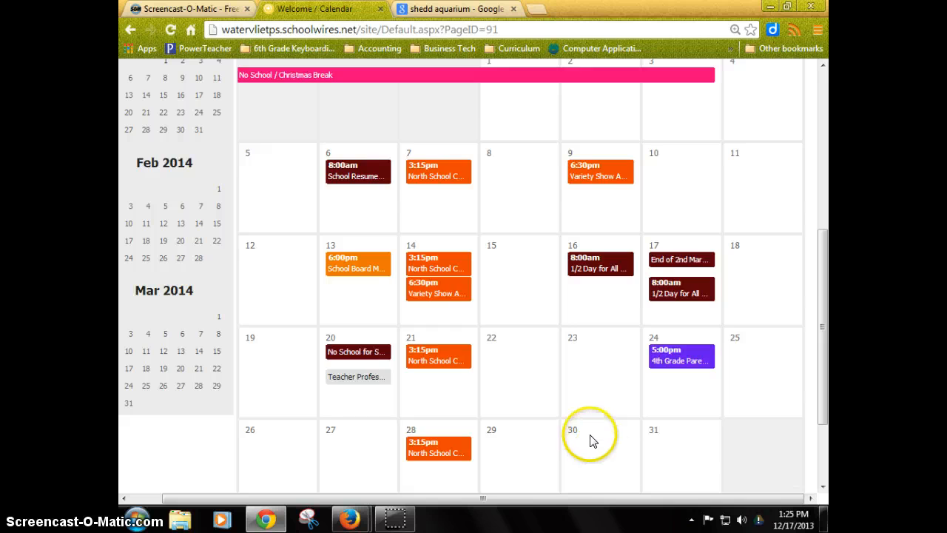
scroll(589, 434, "up", 5)
left_click_drag(432, 499, 344, 503)
scroll(408, 313, "down", 5)
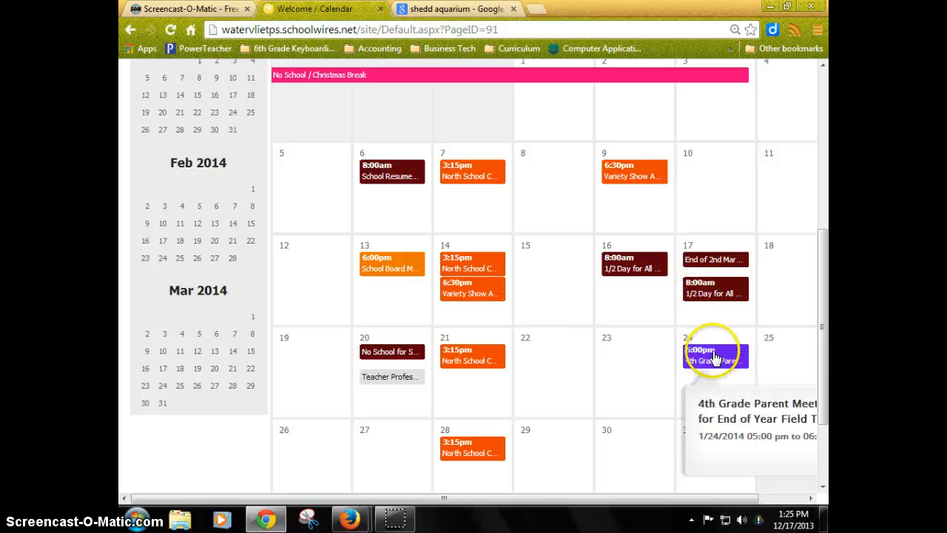
Switch to Firefox, reopen the January 24 event for editing, review its Location and Post to Calendars tabs, and save it.
mouse_move(349, 518)
left_click(423, 440)
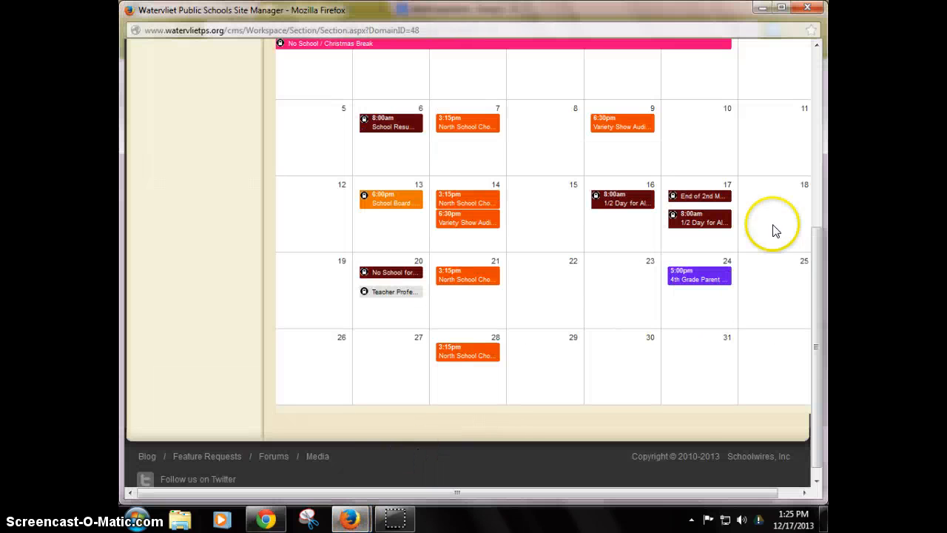
mouse_move(718, 274)
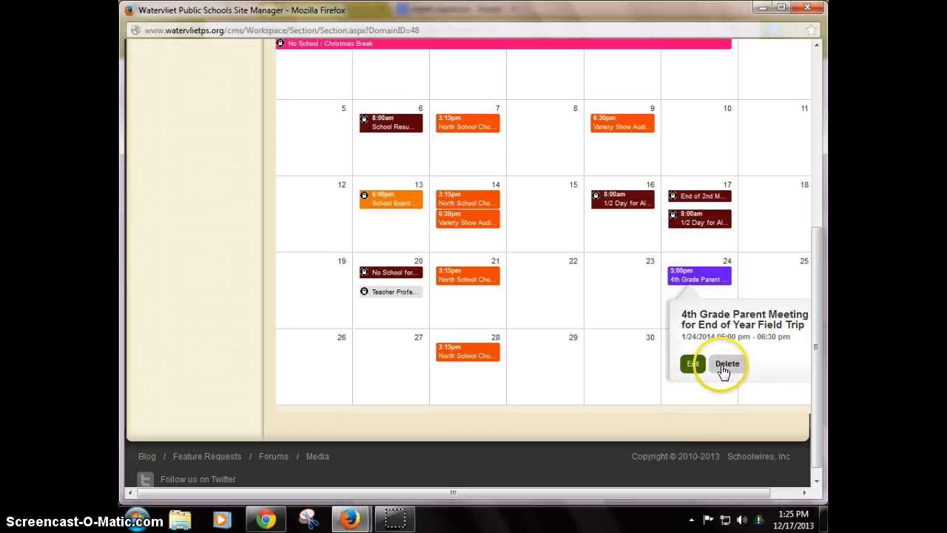
left_click(692, 364)
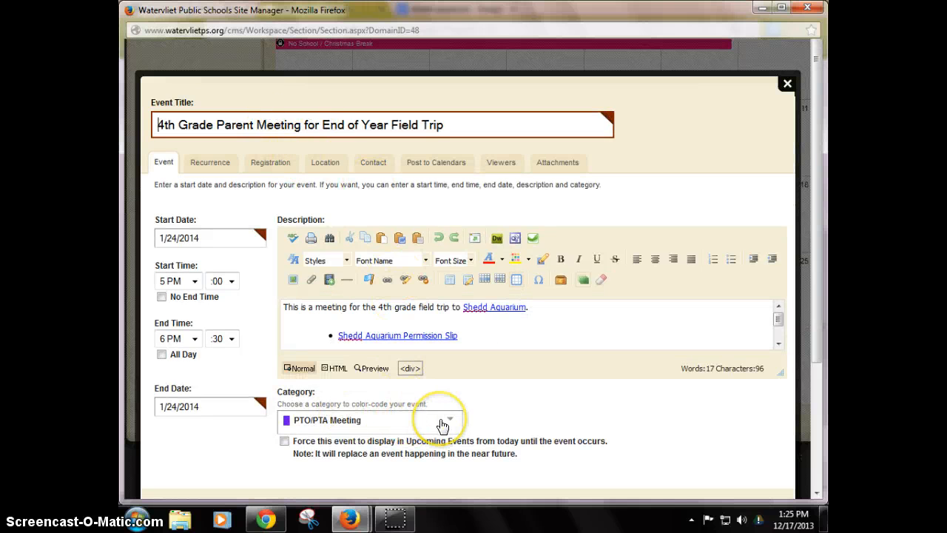
left_click(284, 441)
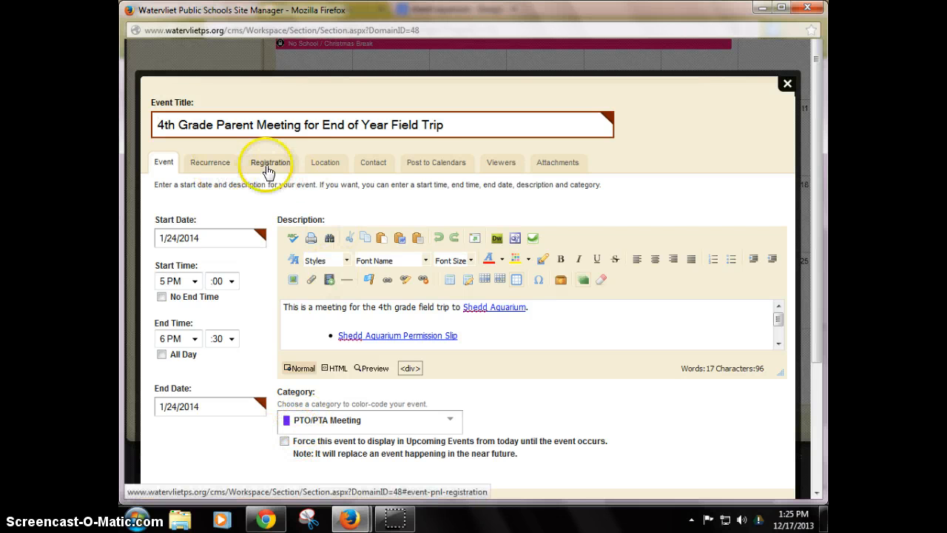
left_click(326, 165)
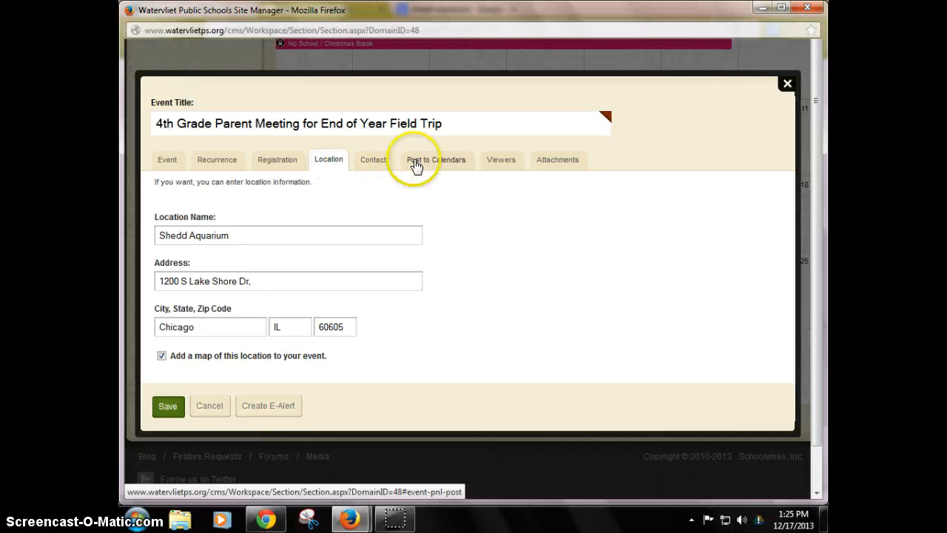
left_click(415, 164)
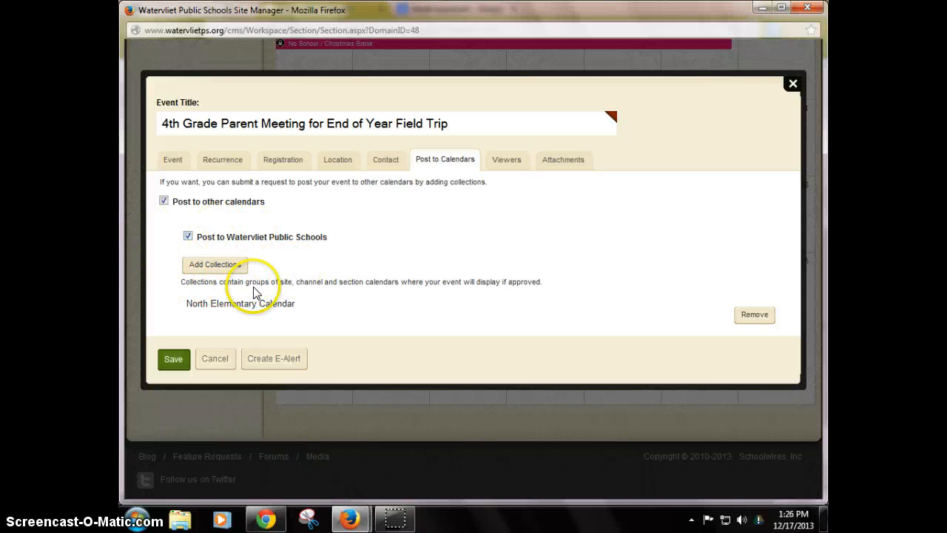
left_click(170, 360)
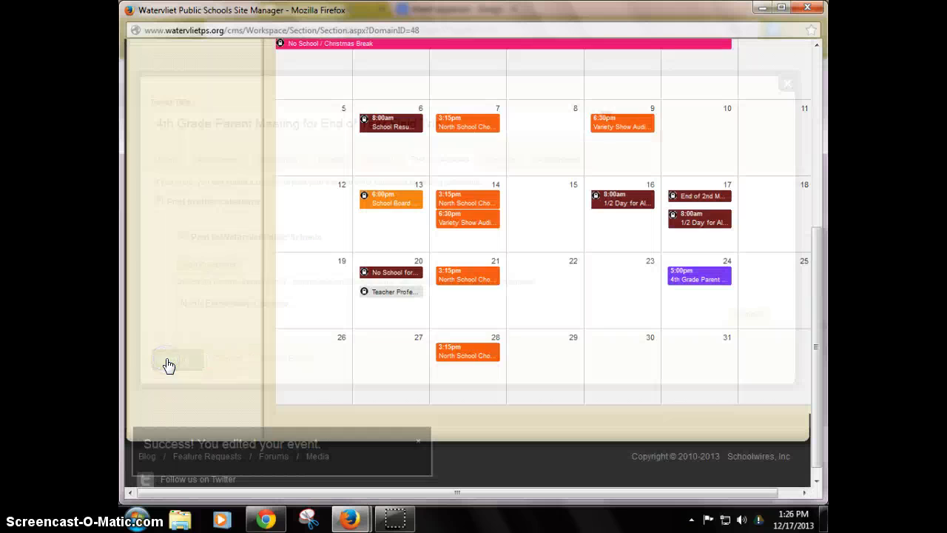
Delete the 4th Grade Parent Meeting event from January 24 in the site manager calendar.
mouse_move(679, 281)
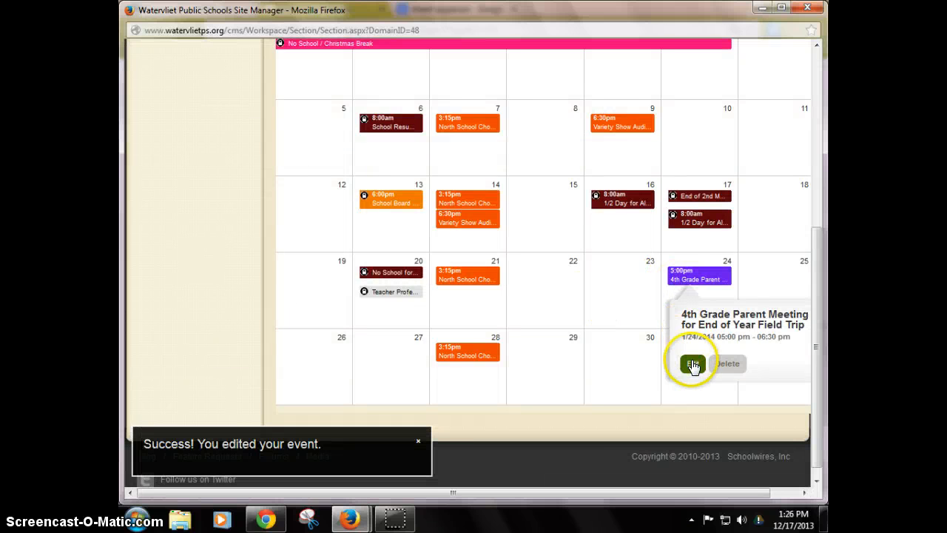
left_click(721, 363)
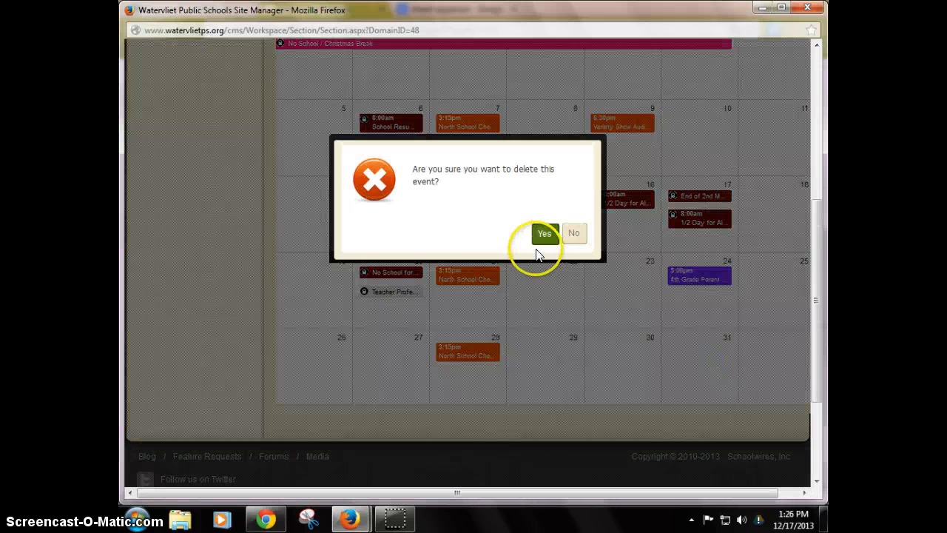
left_click(544, 234)
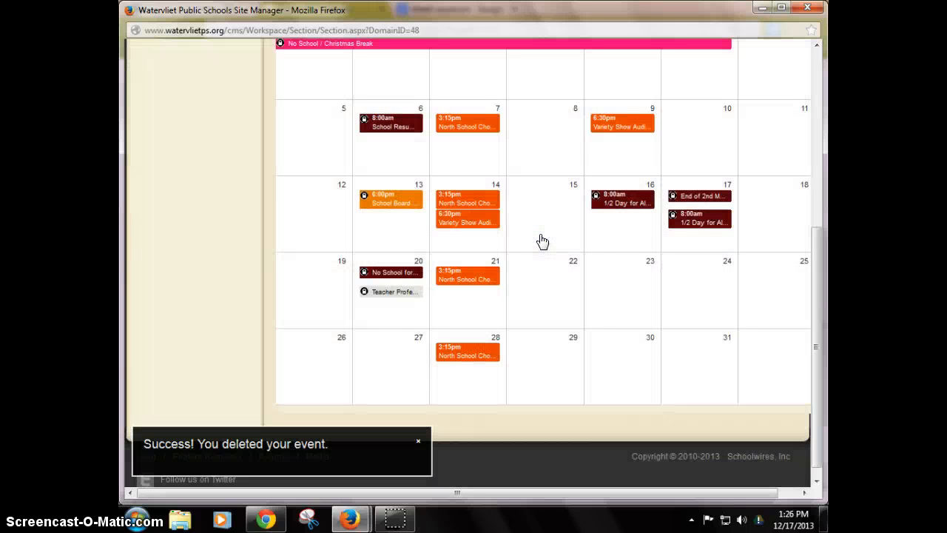
scroll(543, 241, "up", 5)
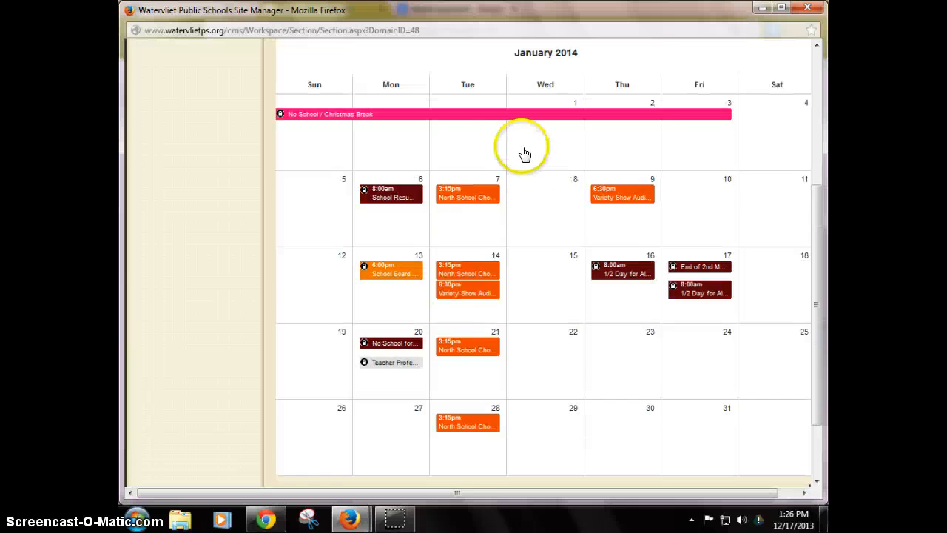